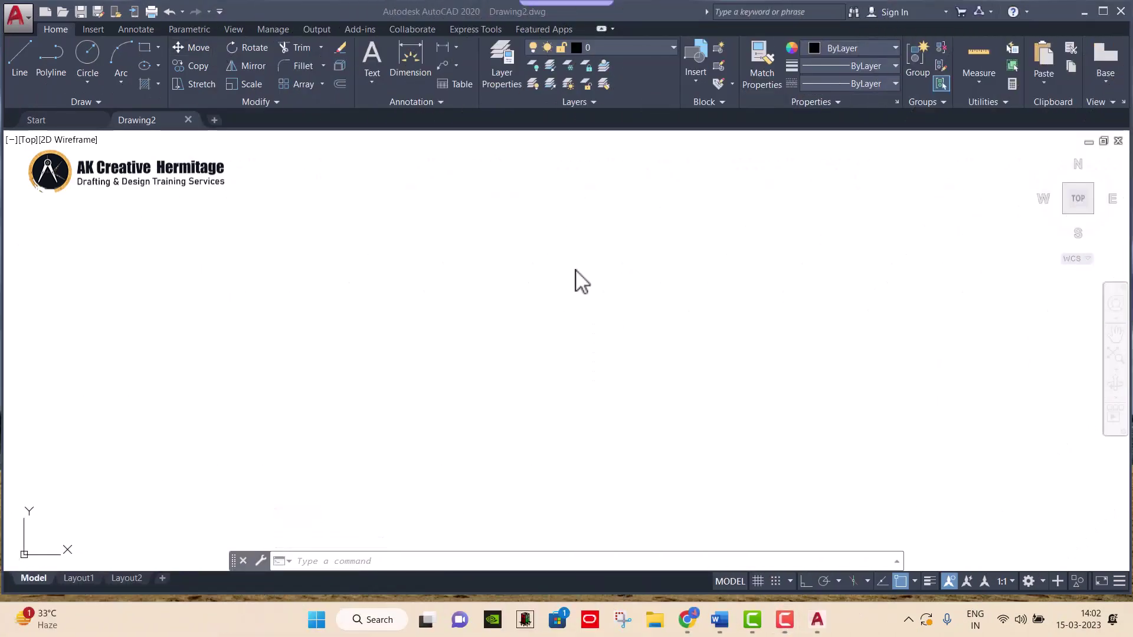
# - Start single-line text (DT) at a picked point with a picked height and 0 rotation
pyautogui.write('dt')
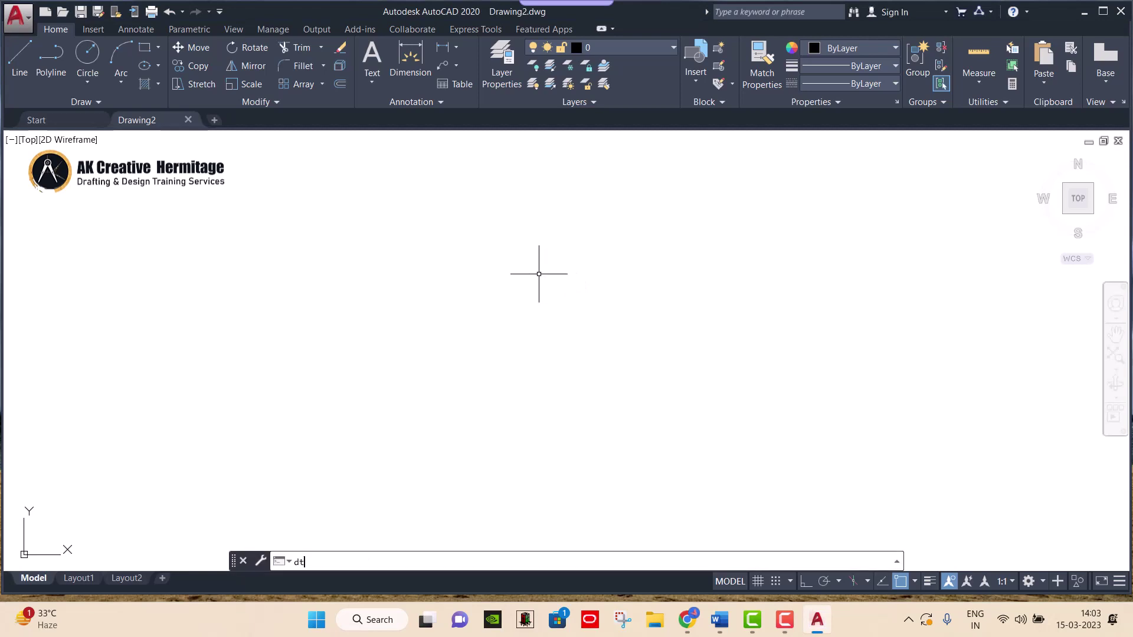
pyautogui.press('Return')
pyautogui.click(409, 287)
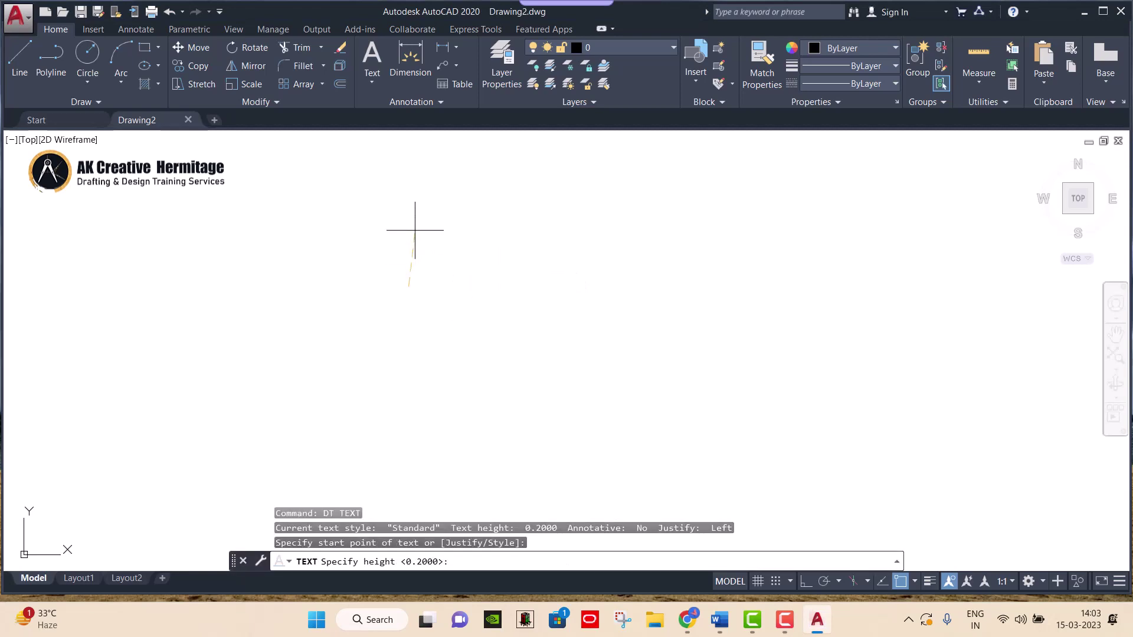
pyautogui.press('F8')
pyautogui.click(412, 235)
pyautogui.press('Return')
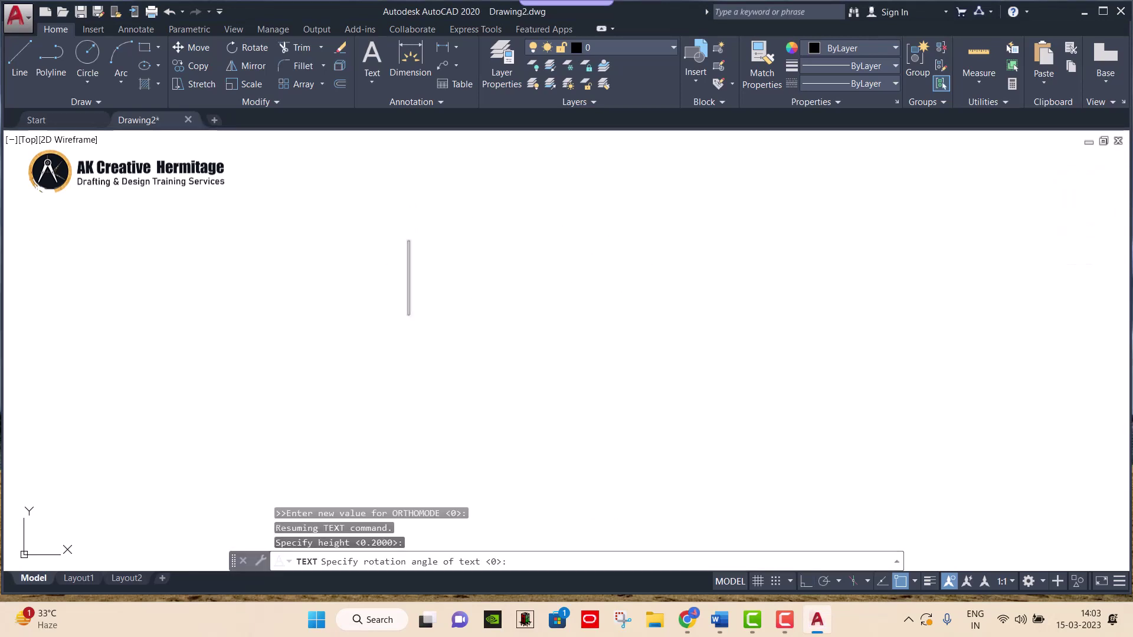
# - Enter the title 'PDF file Import in AutoCAD', fixing typos along the way
pyautogui.write('P')
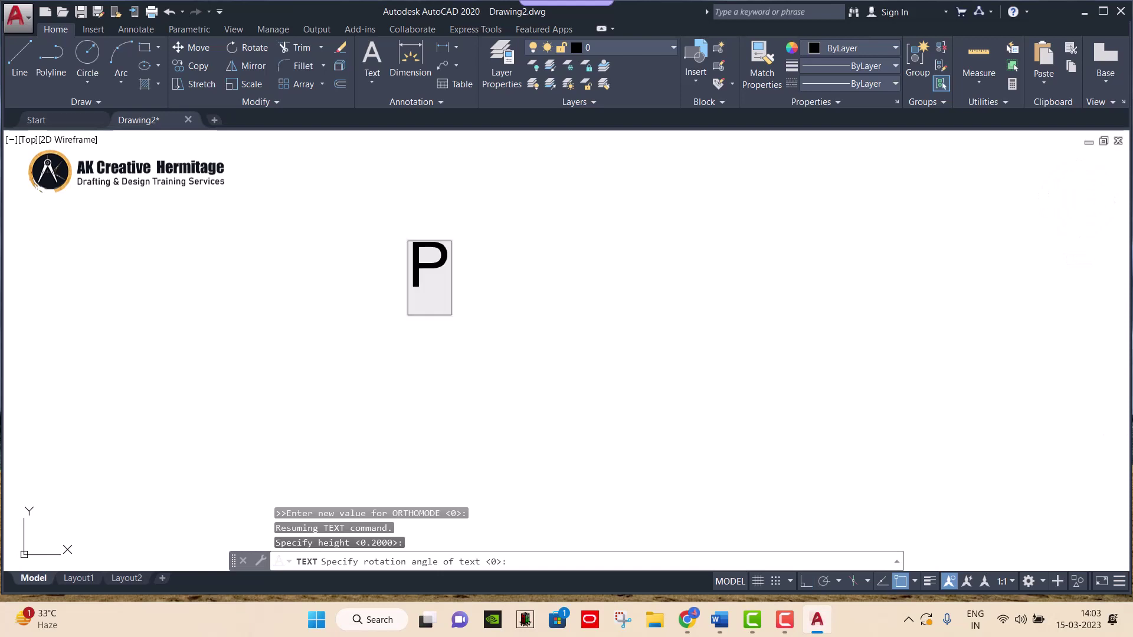
pyautogui.write('DF')
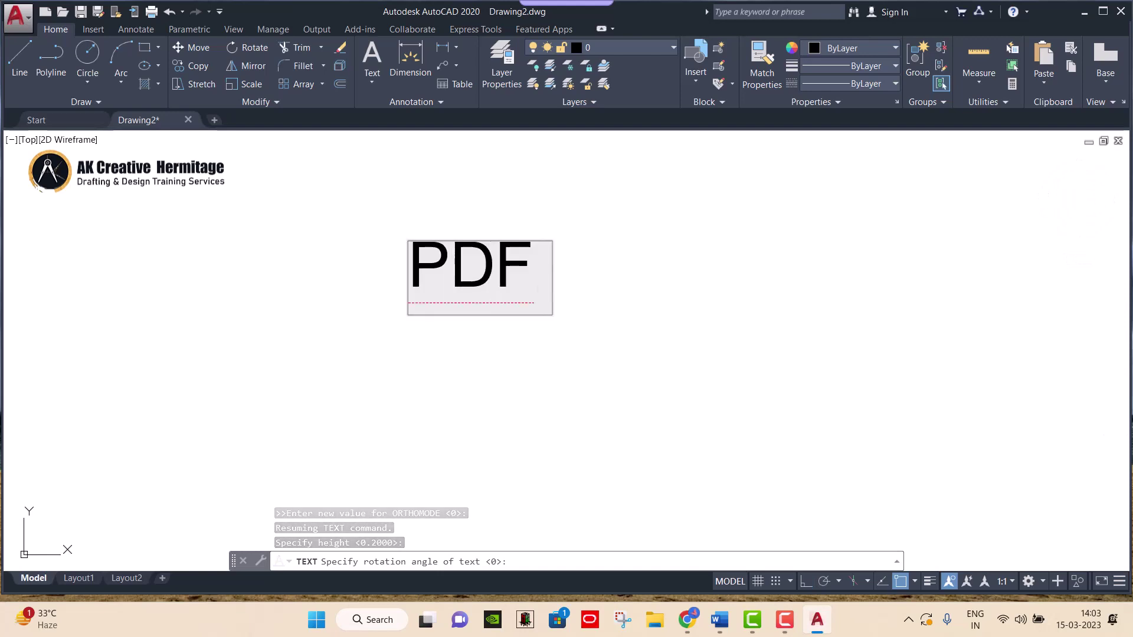
pyautogui.write(' file Im')
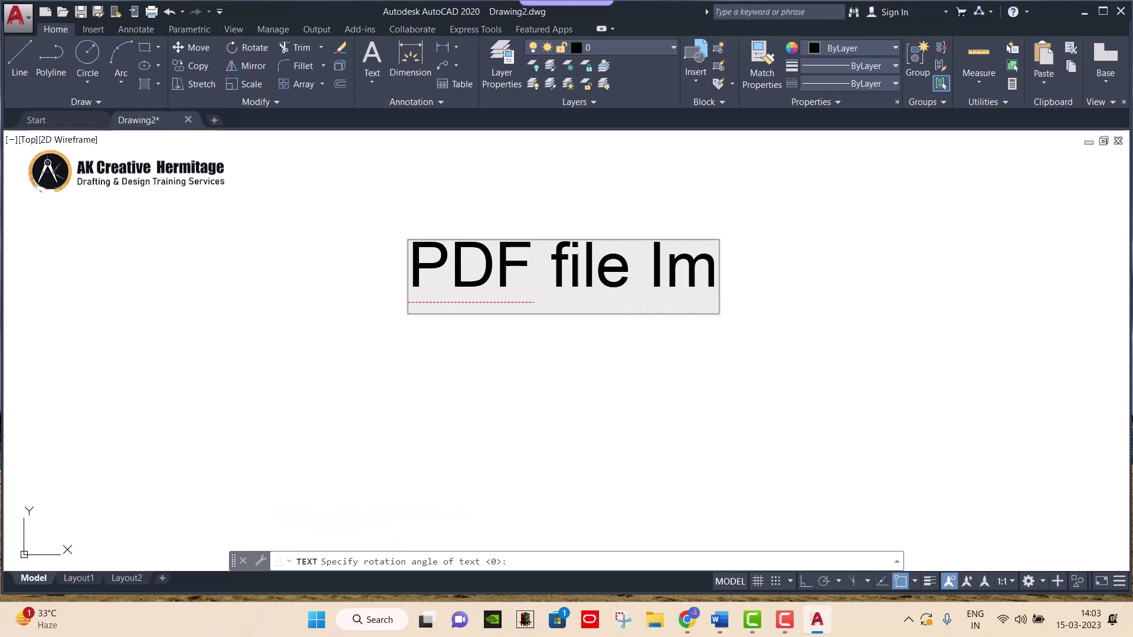
pyautogui.write('op')
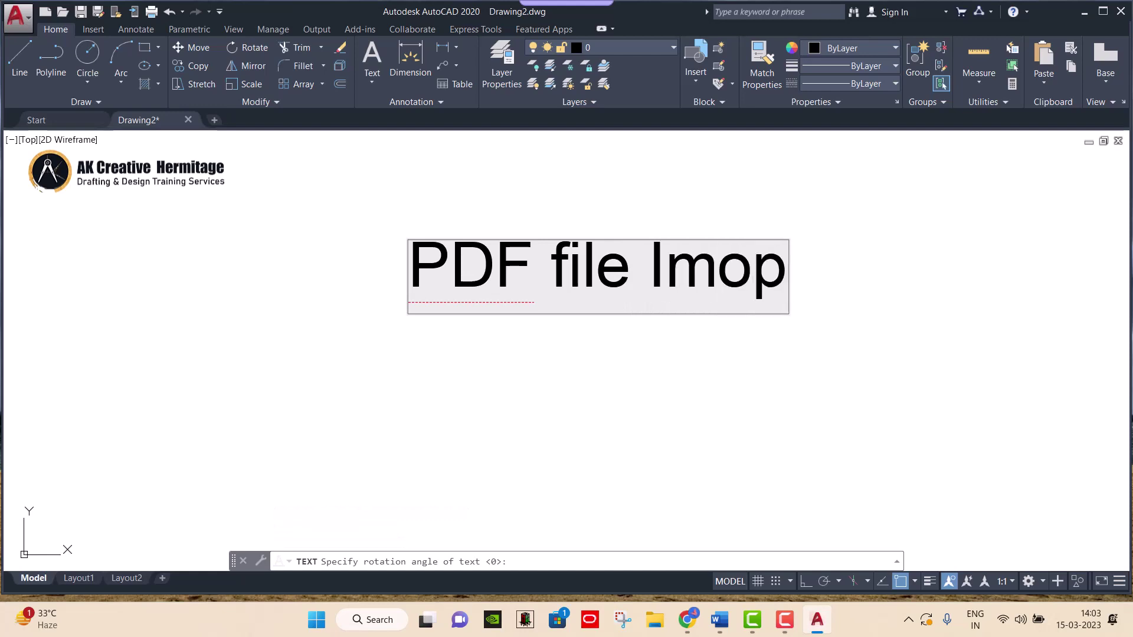
pyautogui.press('BackSpace')
pyautogui.press('BackSpace')
pyautogui.write('por')
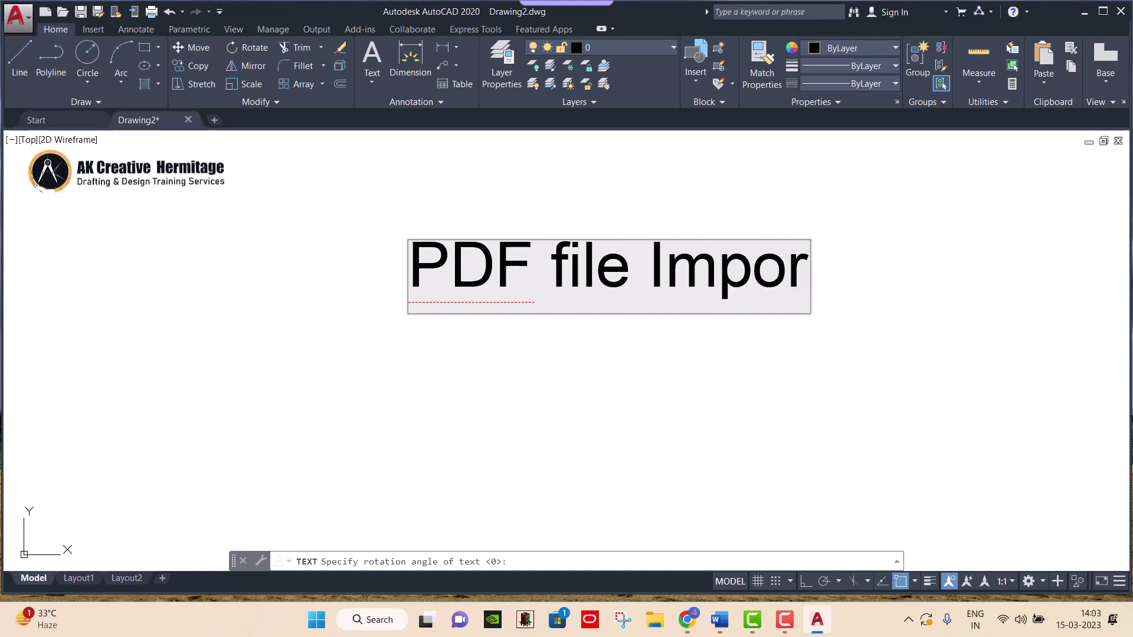
pyautogui.write('t in Au')
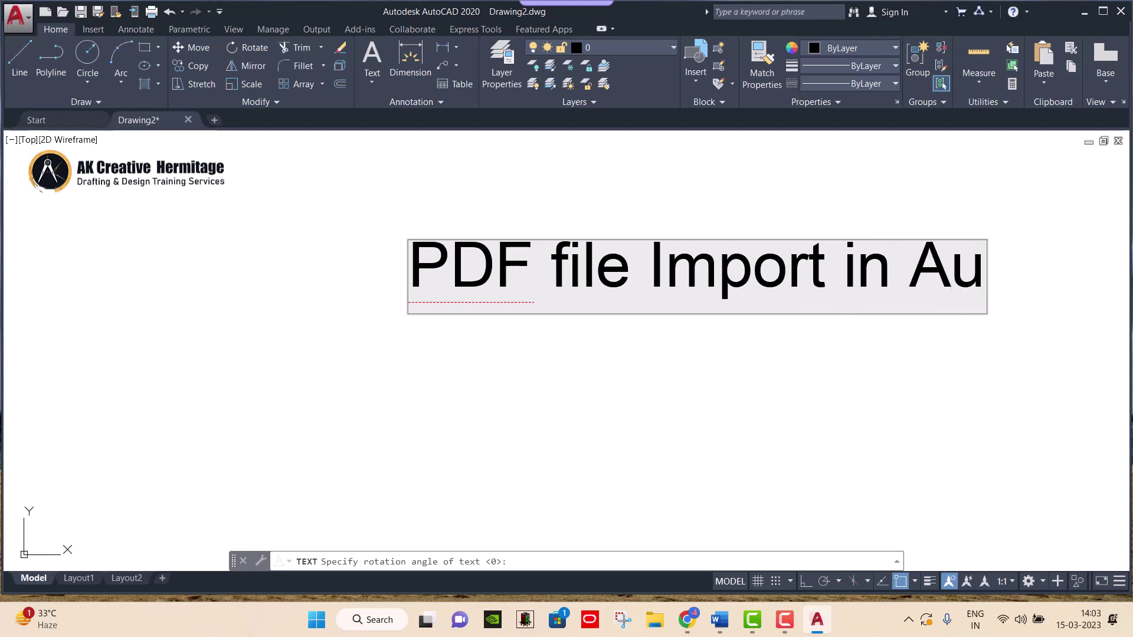
pyautogui.write('toCS')
pyautogui.press('BackSpace')
pyautogui.write('AD')
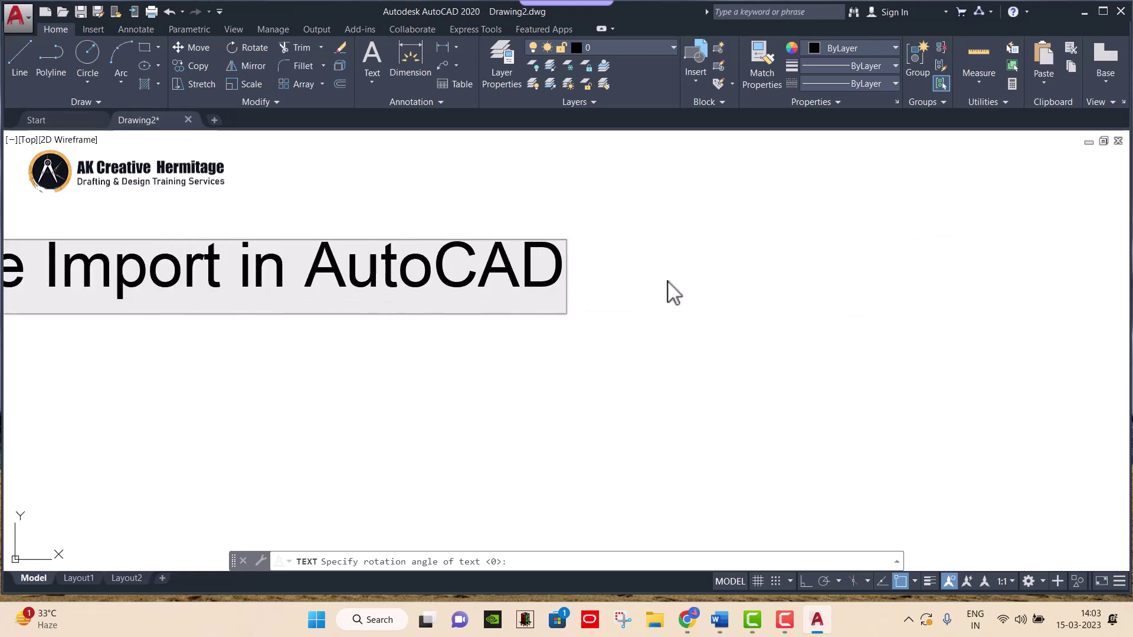
pyautogui.click(674, 294)
pyautogui.press('Return')
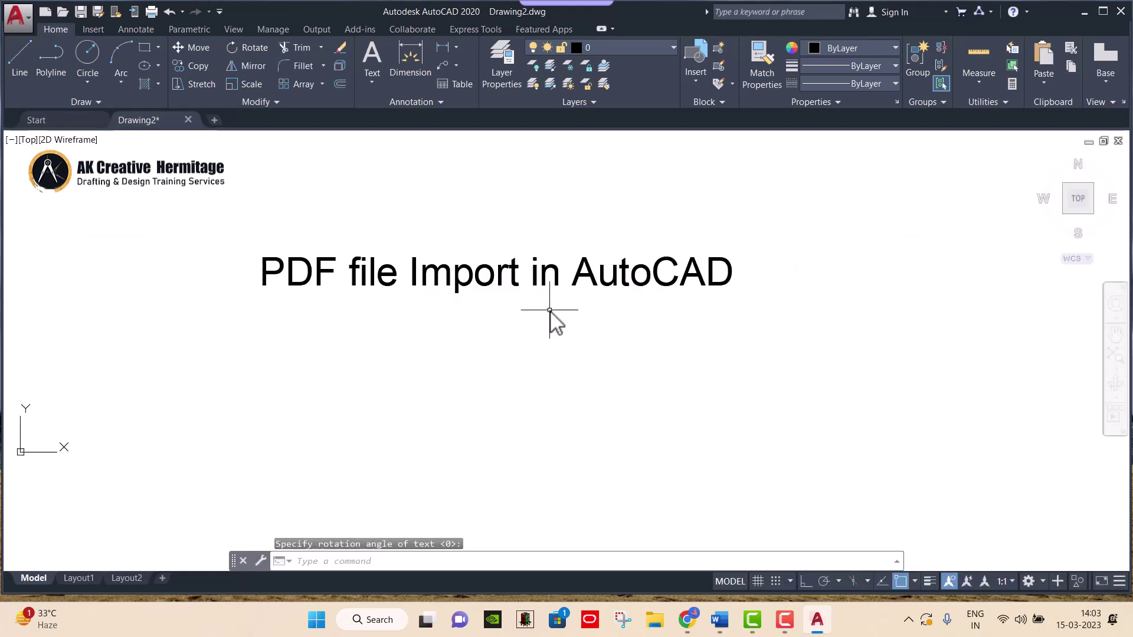
# - Edit the title text so it reads 'METHOD - 1'
pyautogui.moveTo(550, 310)
pyautogui.mouseDown(button='middle')
pyautogui.moveTo(522, 244)
pyautogui.moveTo(507, 242)
pyautogui.mouseUp(button='middle')
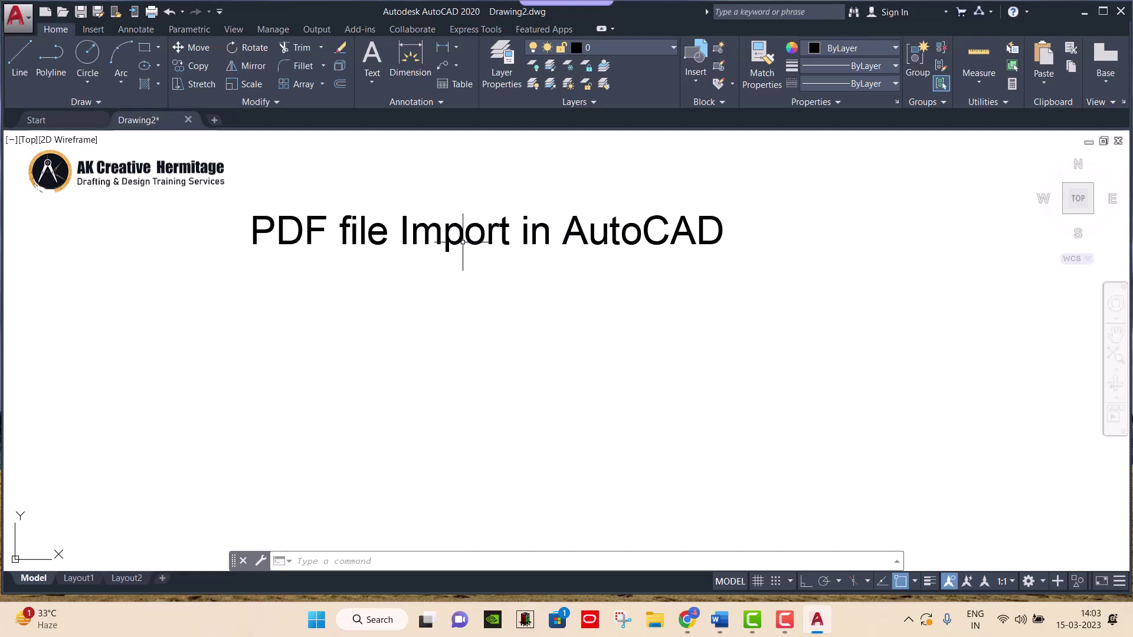
pyautogui.moveTo(464, 242)
pyautogui.mouseDown(button='middle')
pyautogui.moveTo(436, 225)
pyautogui.moveTo(453, 243)
pyautogui.mouseUp(button='middle')
pyautogui.doubleClick(447, 263)
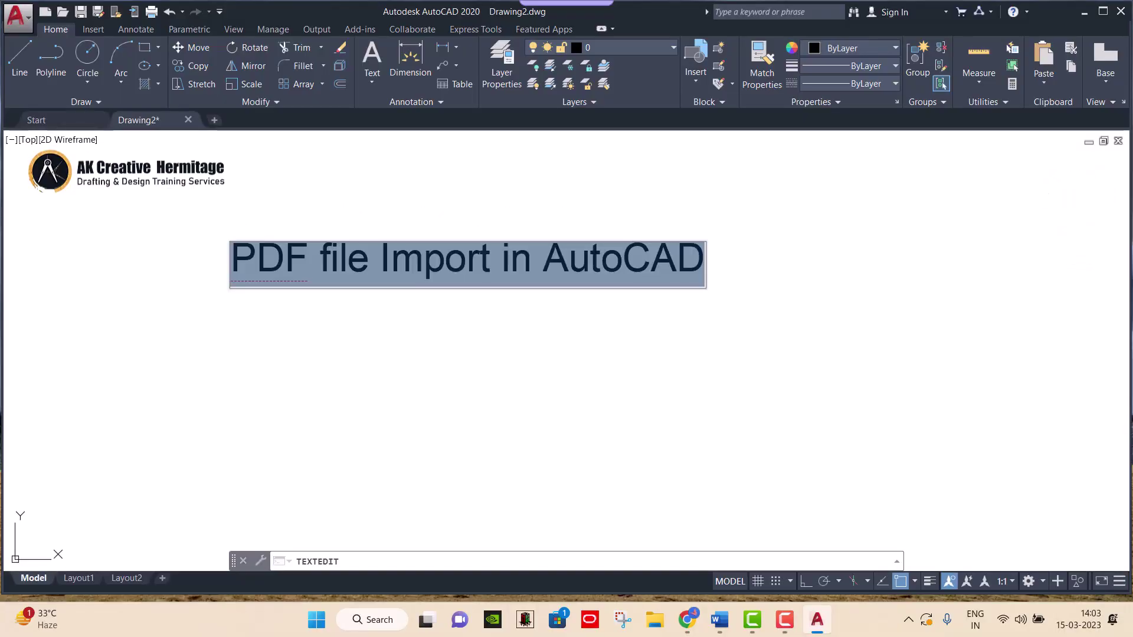
pyautogui.write('METHOD -')
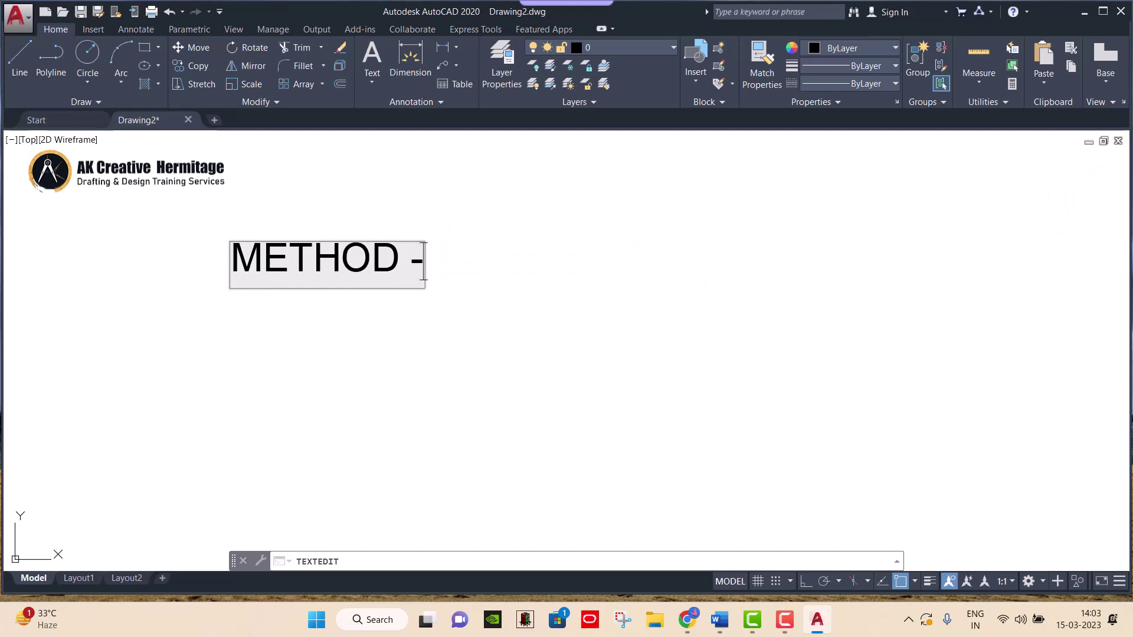
pyautogui.write(' 1')
pyautogui.click(710, 303)
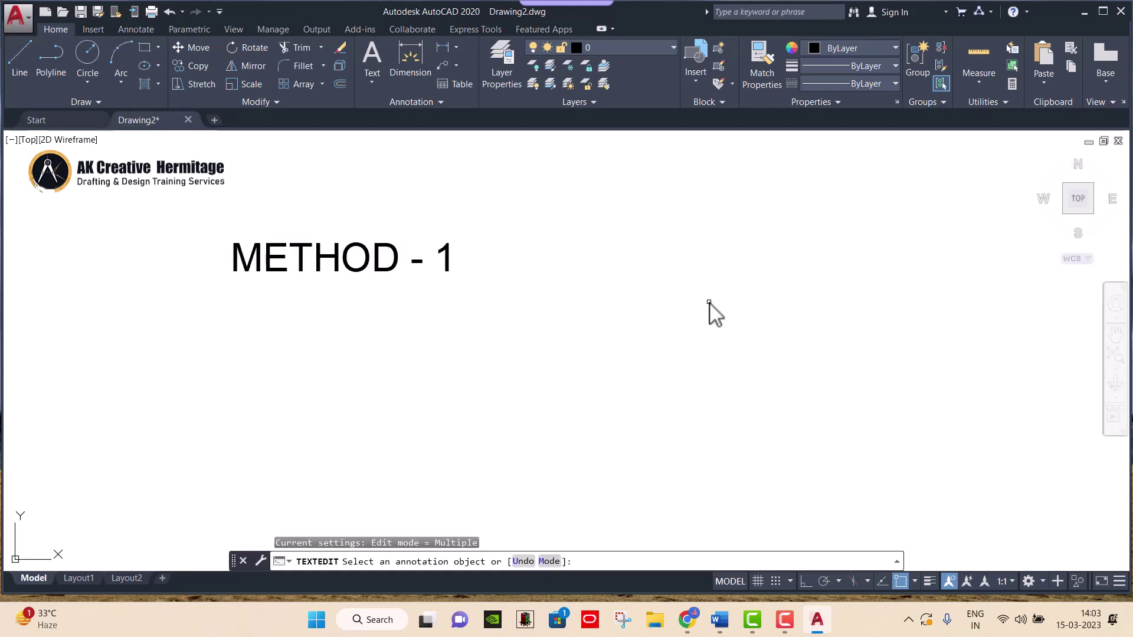
pyautogui.press('Escape')
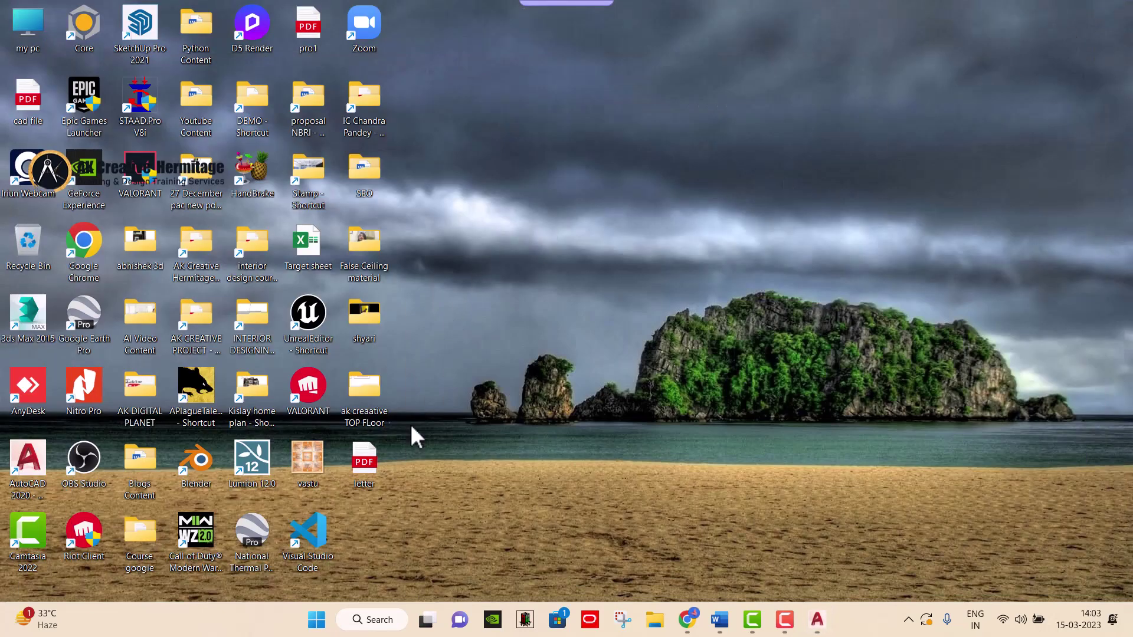
pyautogui.doubleClick(30, 102)
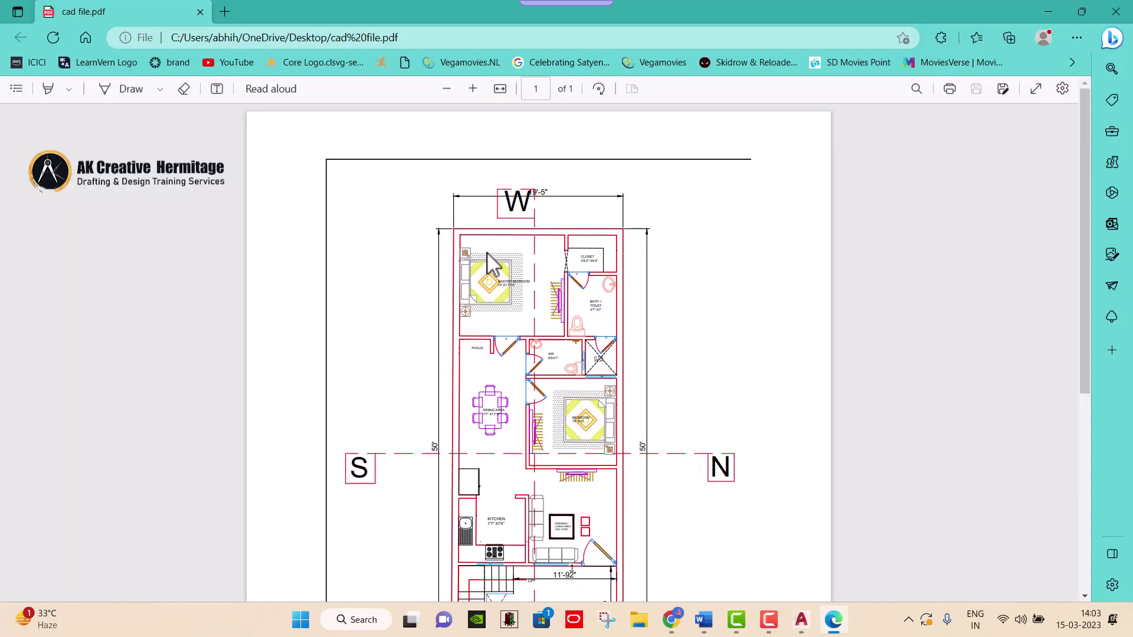
pyautogui.scroll(-5, 487, 254)
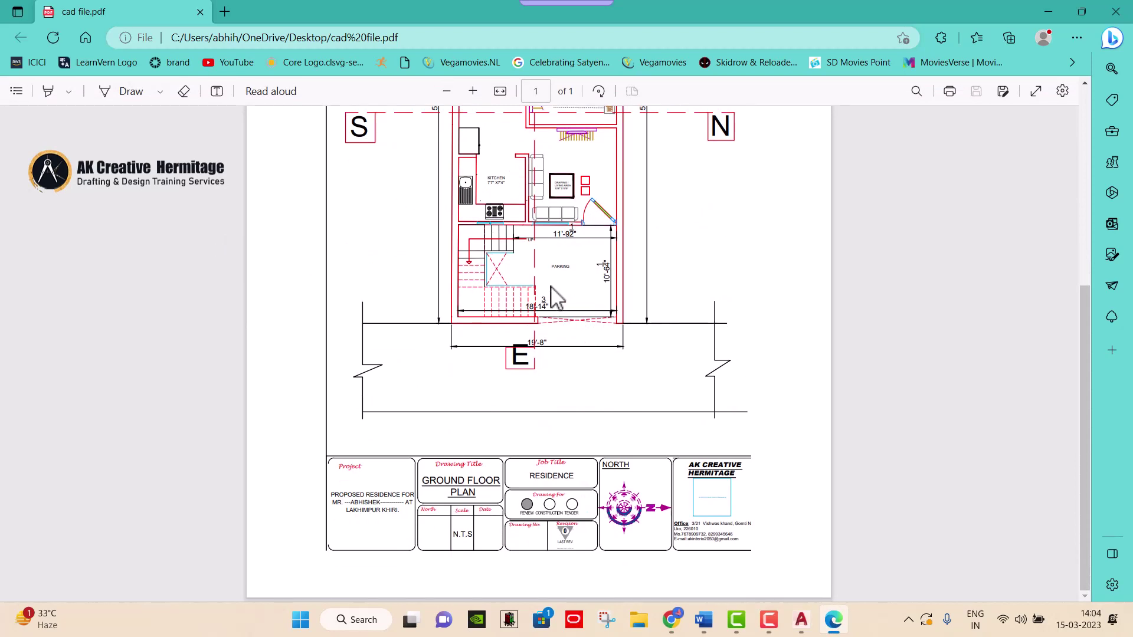
pyautogui.scroll(5, 555, 298)
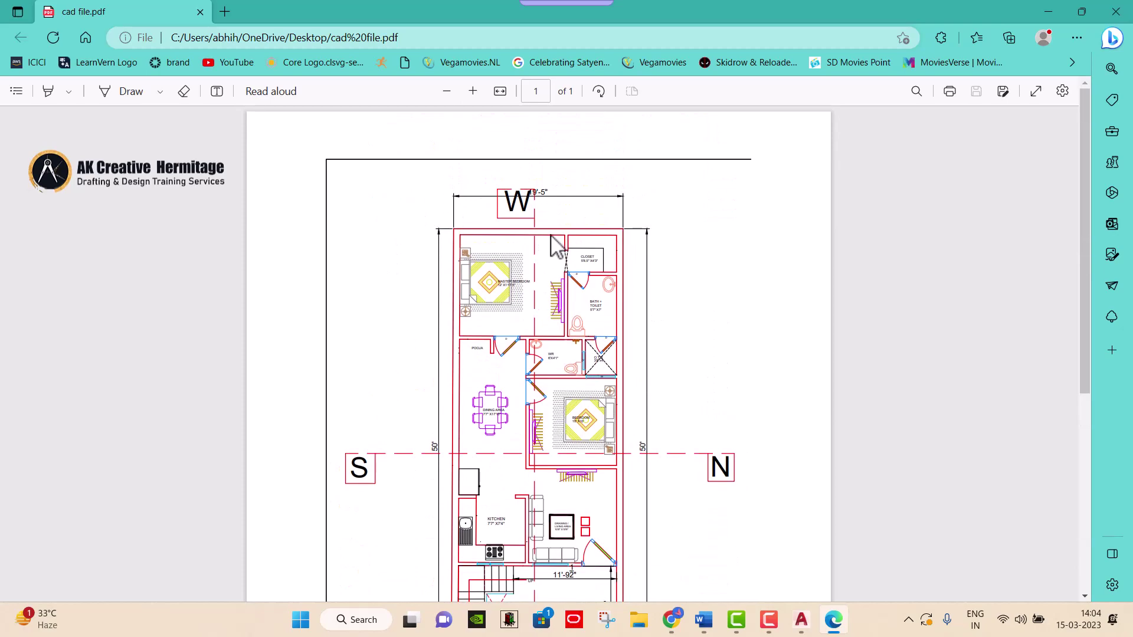
pyautogui.click(1116, 11)
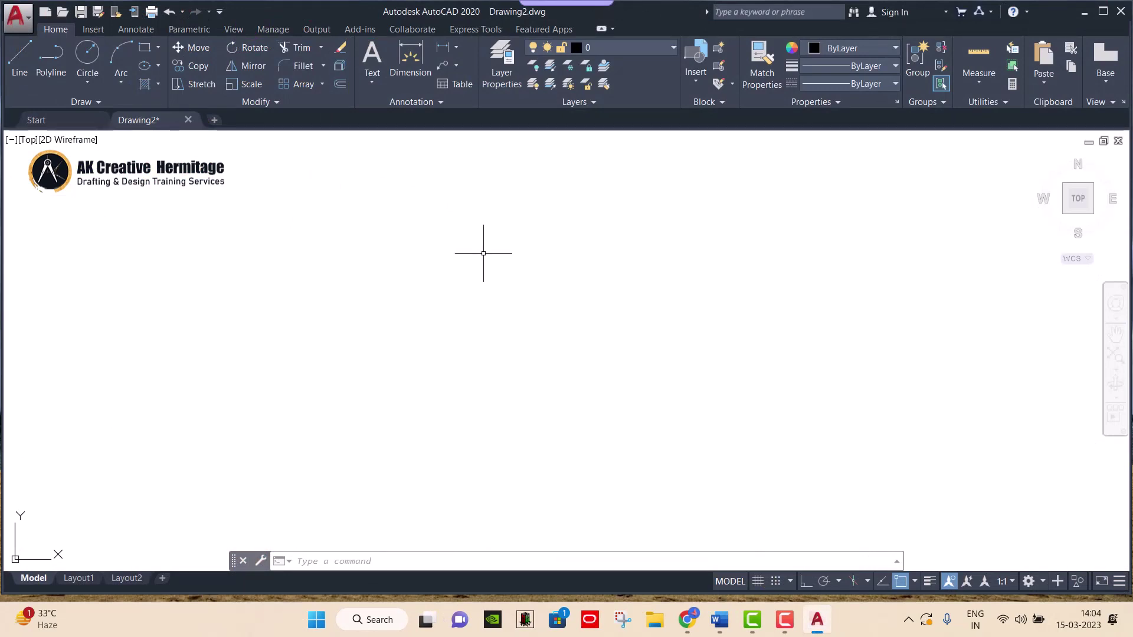
# - Switch the ribbon to the Insert tab to reach the reference tools
pyautogui.click(97, 33)
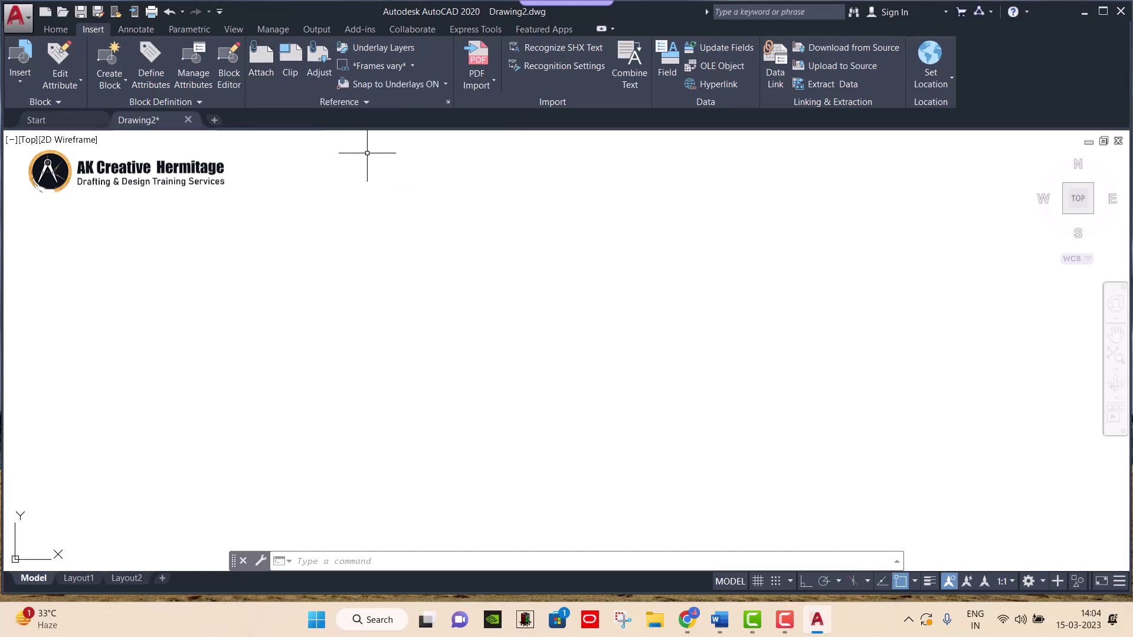
# - Start the Attach reference command and locate 'cad file' on the Desktop
pyautogui.click(267, 73)
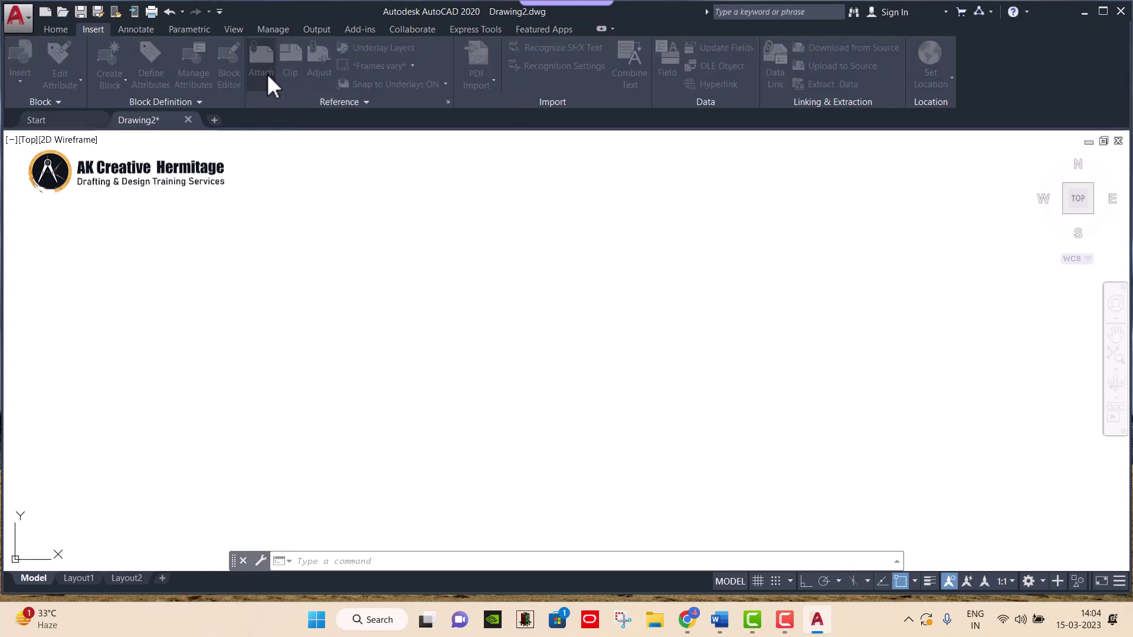
pyautogui.scroll(-1, 478, 342)
pyautogui.scroll(-2, 484, 331)
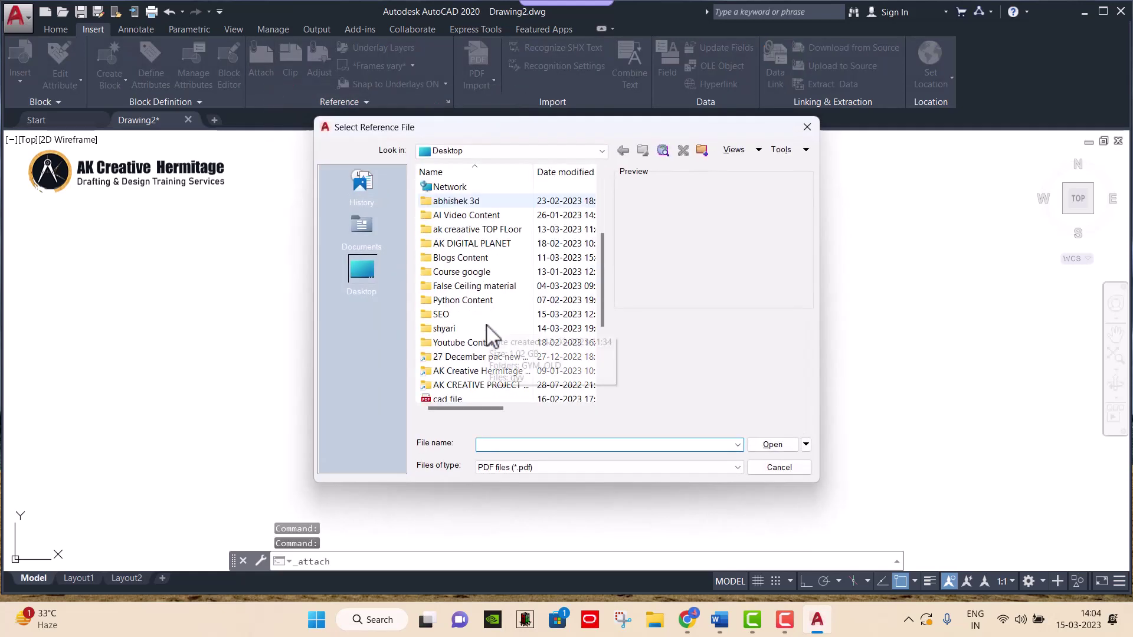
pyautogui.scroll(-3, 481, 354)
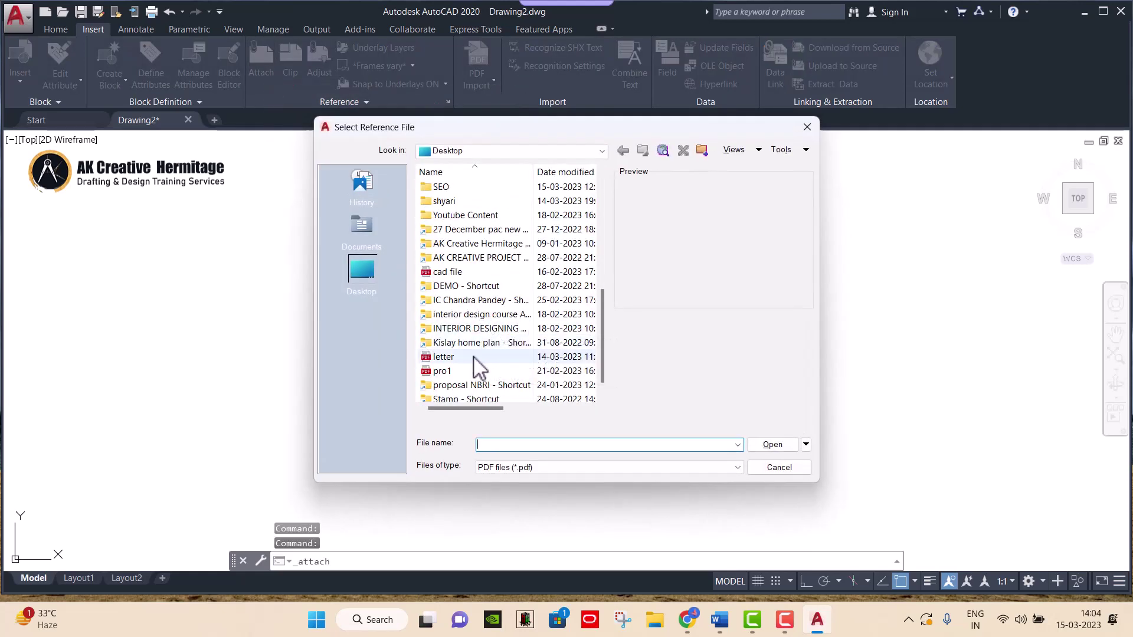
pyautogui.click(463, 273)
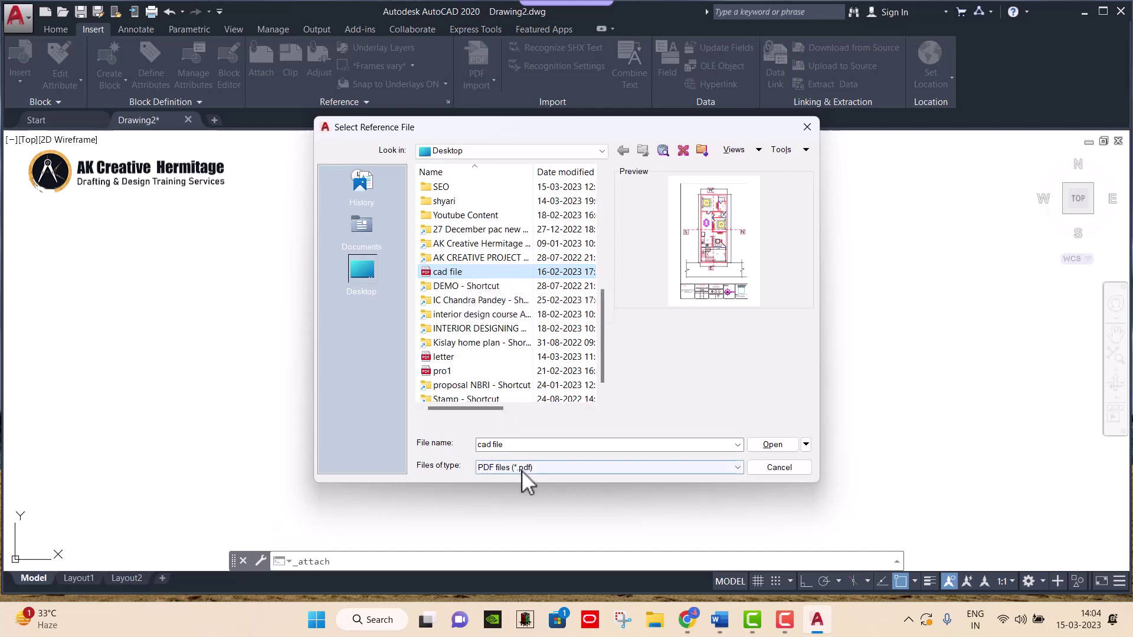
# - Filter the file list to PDF files, select 'cad file' and open it
pyautogui.click(501, 470)
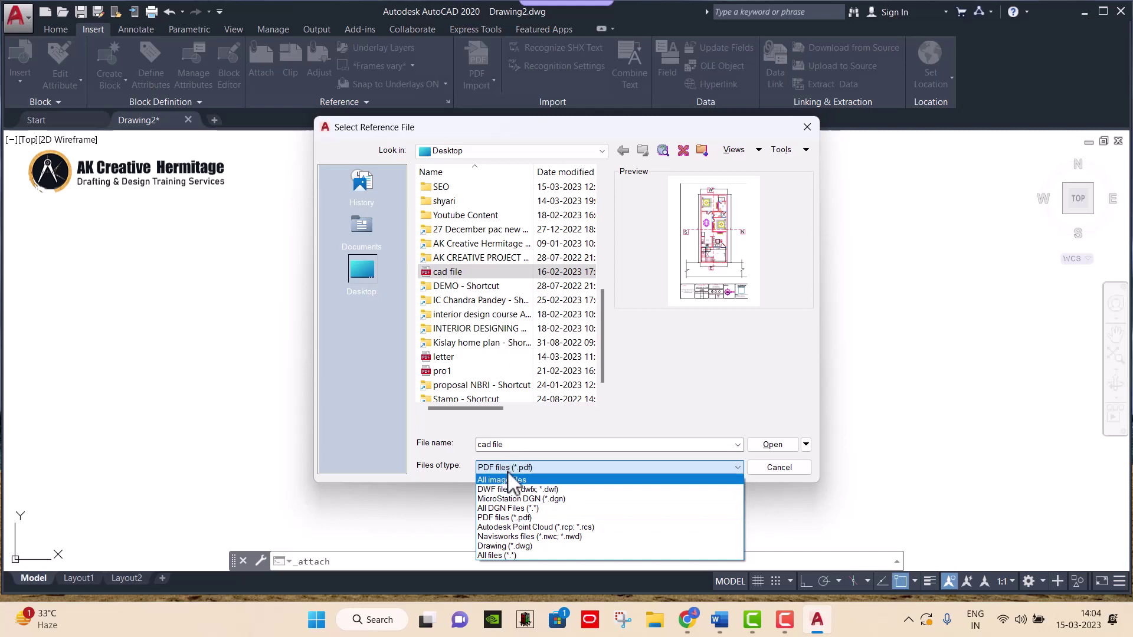
pyautogui.click(508, 469)
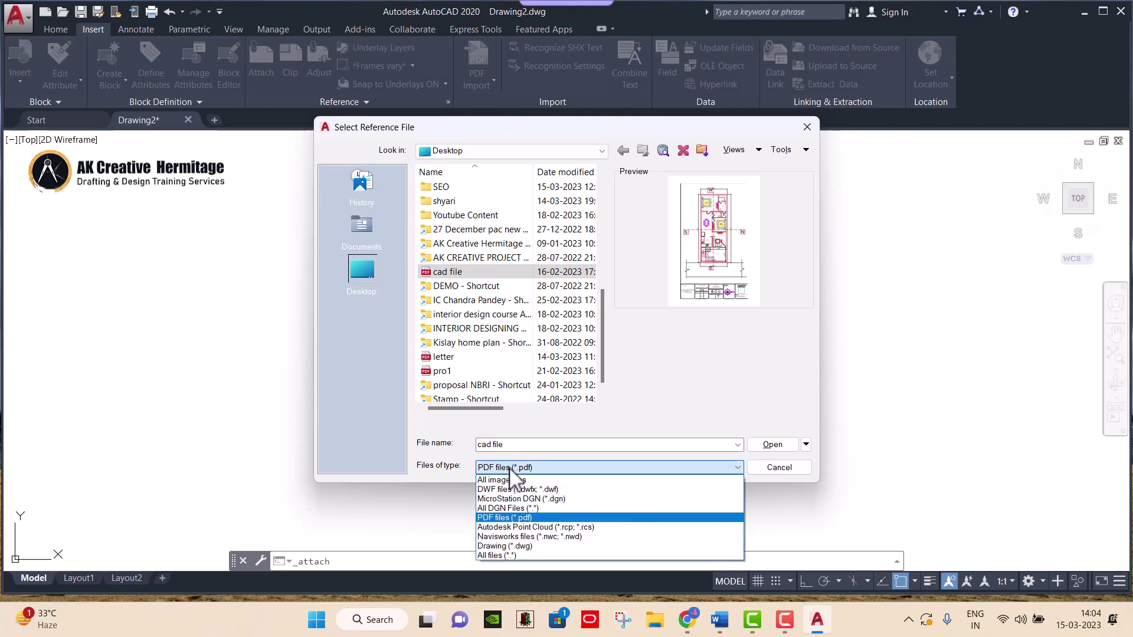
pyautogui.click(517, 518)
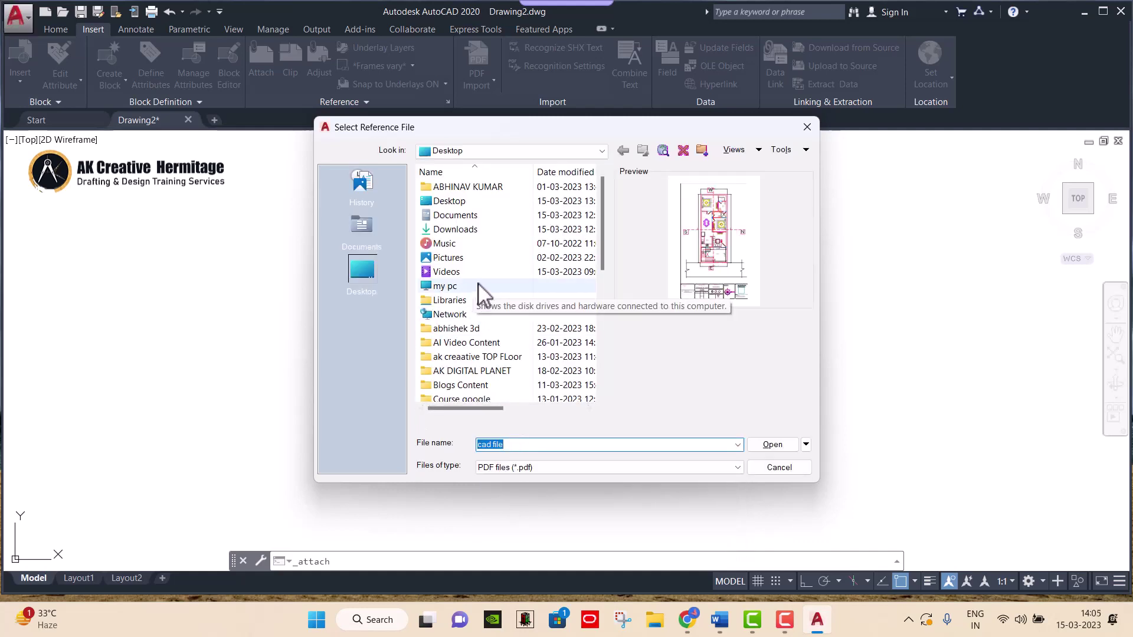
pyautogui.scroll(-3, 483, 290)
pyautogui.scroll(-3, 471, 322)
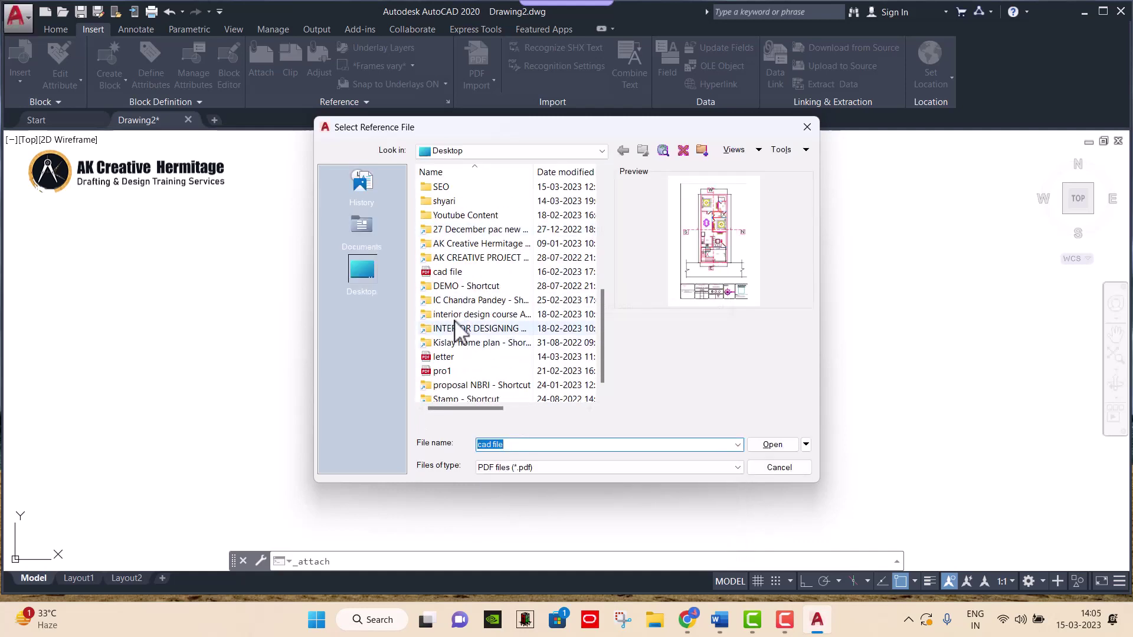
pyautogui.click(464, 273)
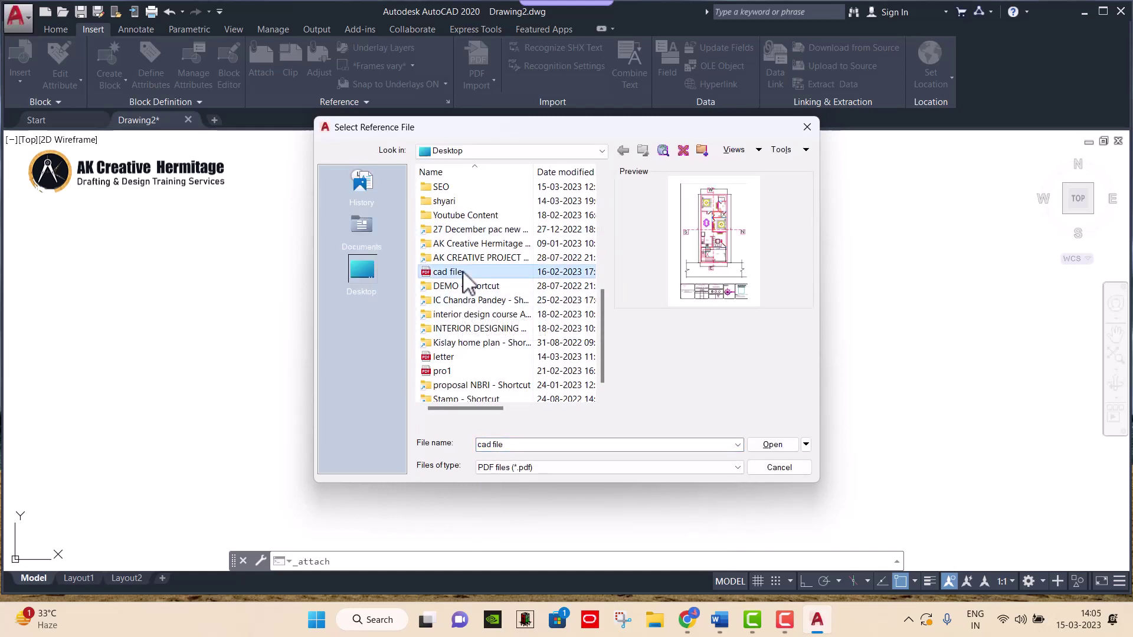
pyautogui.click(772, 444)
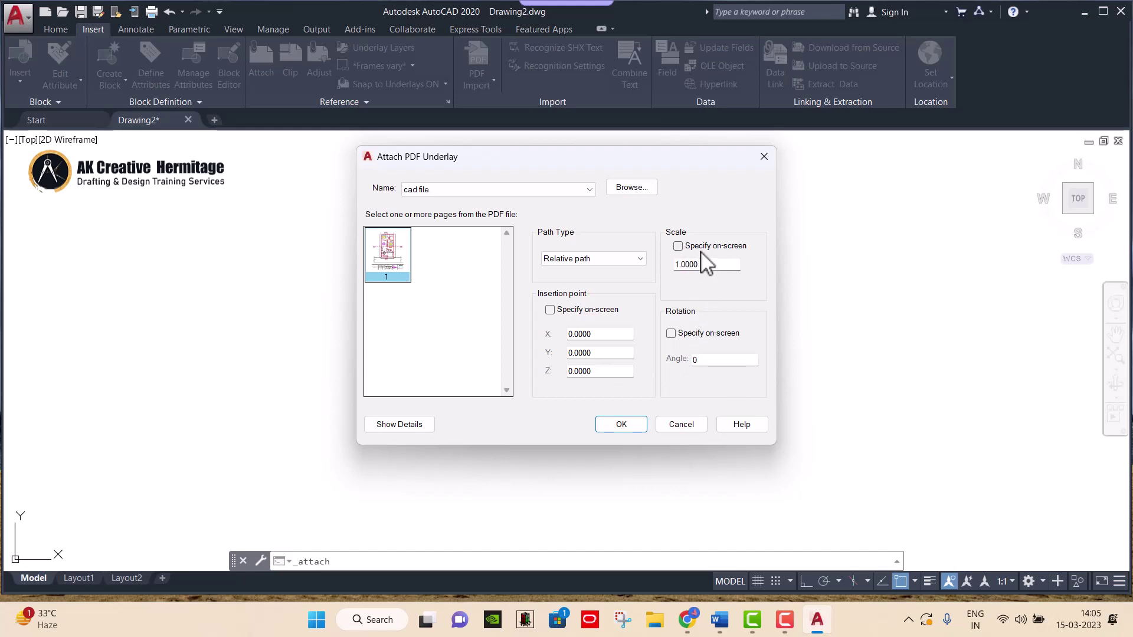
# - Attach page 1 of cad file at 0,0,0, scale 1, rotation 0, with on-screen insertion off
pyautogui.click(549, 310)
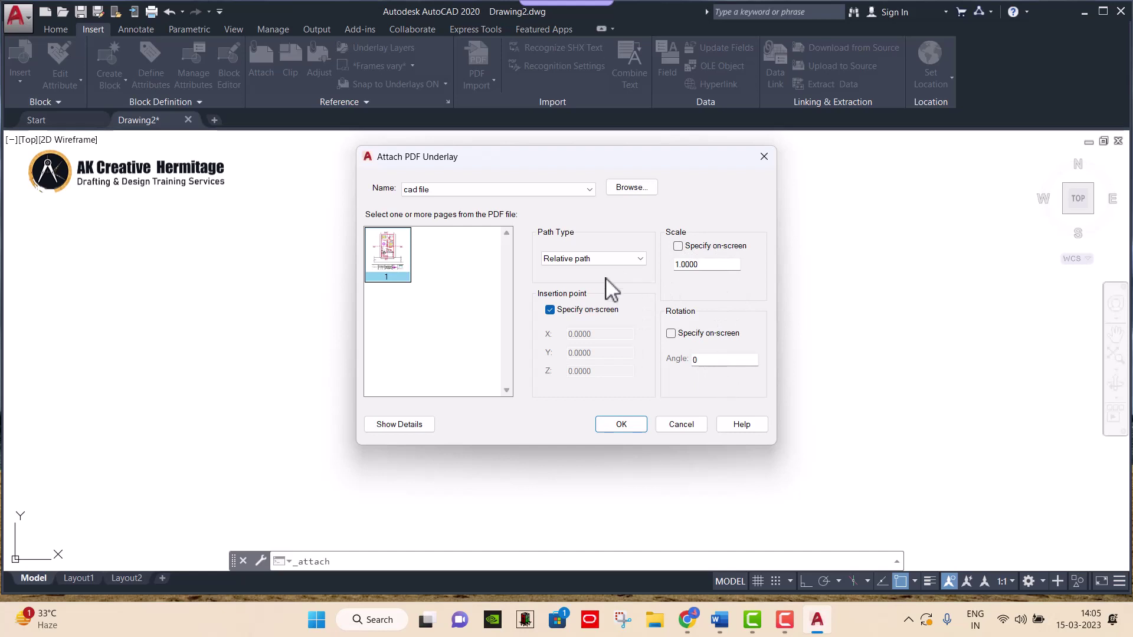
pyautogui.click(551, 309)
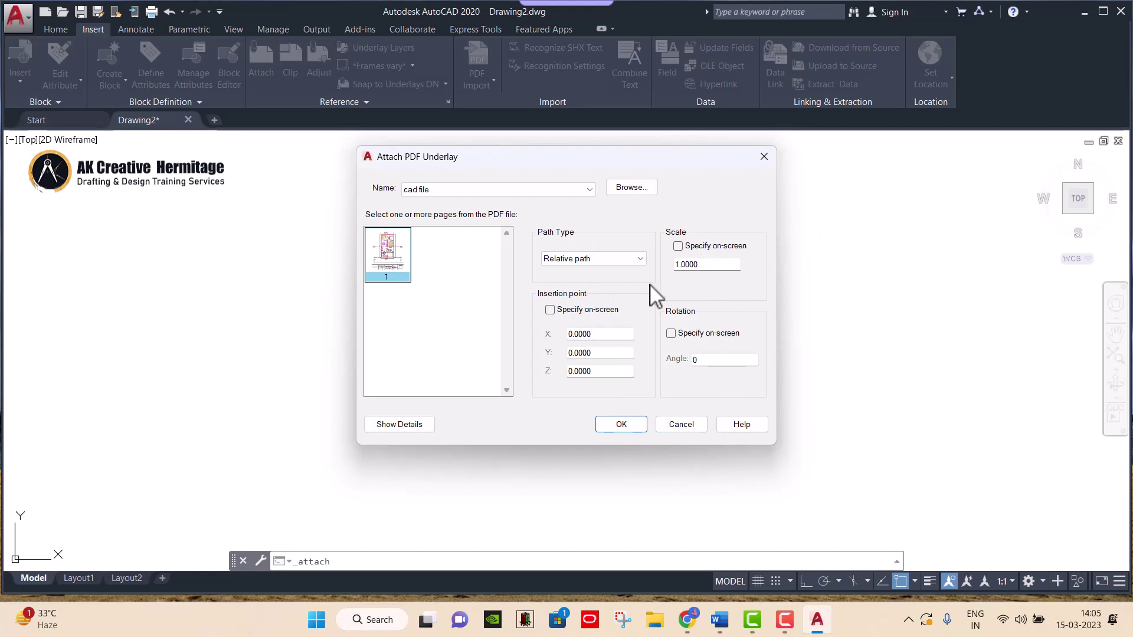
pyautogui.click(625, 425)
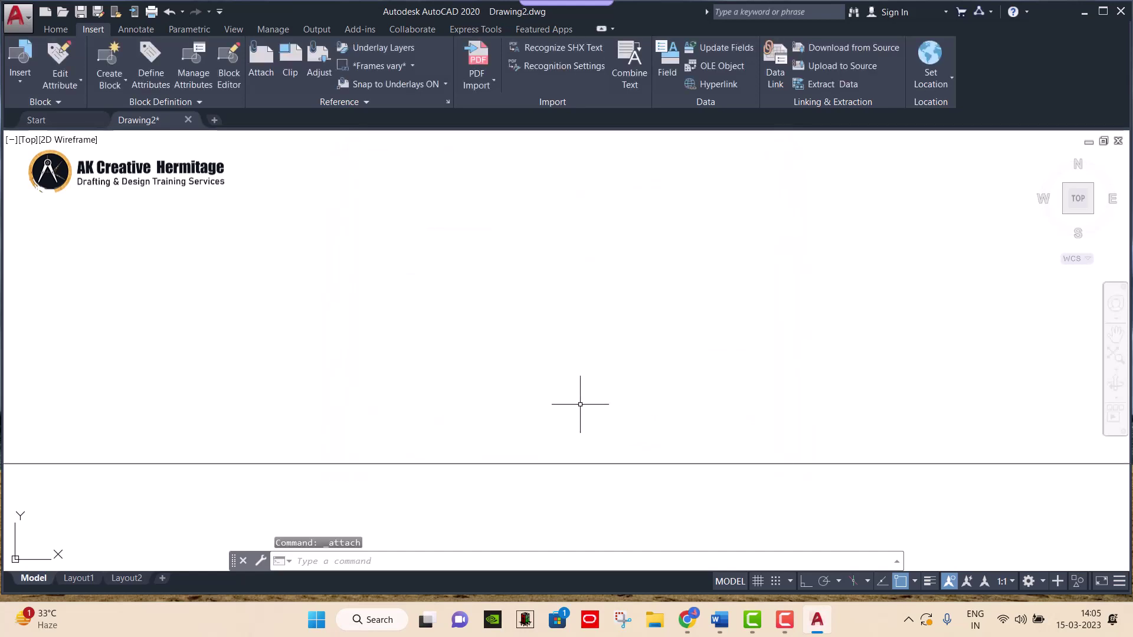
# - Zoom to extents (ZE) and pan so the whole floor plan underlay is visible
pyautogui.write('ze')
pyautogui.press('Return')
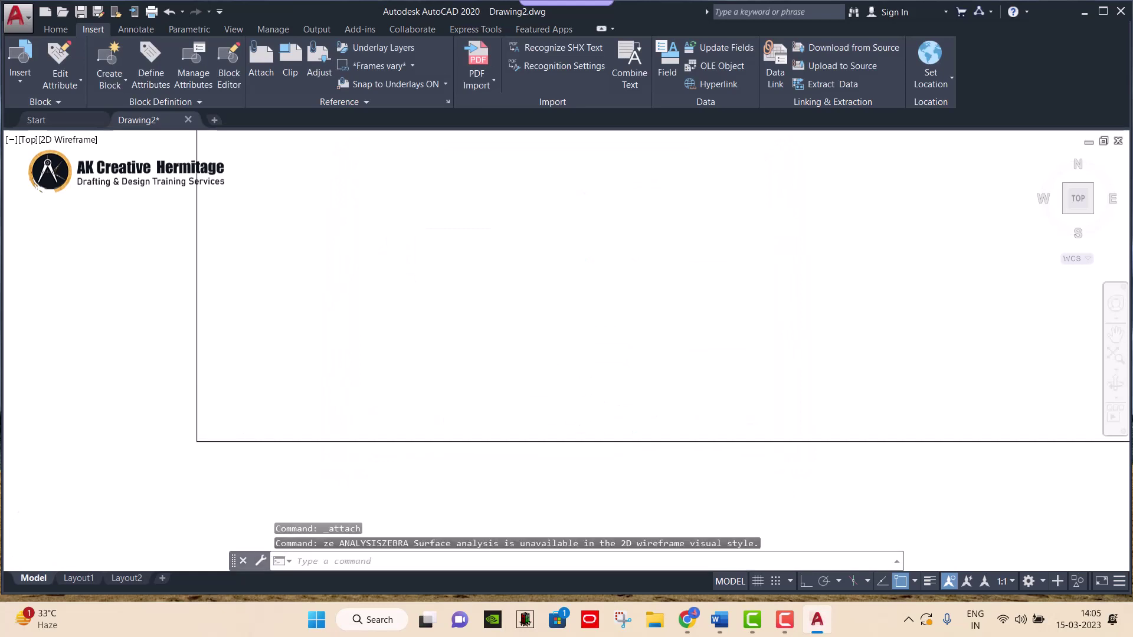
pyautogui.middleClick(551, 380)
pyautogui.middleClick(551, 379)
pyautogui.moveTo(609, 353)
pyautogui.mouseDown(button='middle')
pyautogui.moveTo(449, 454)
pyautogui.moveTo(387, 574)
pyautogui.mouseUp(button='middle')
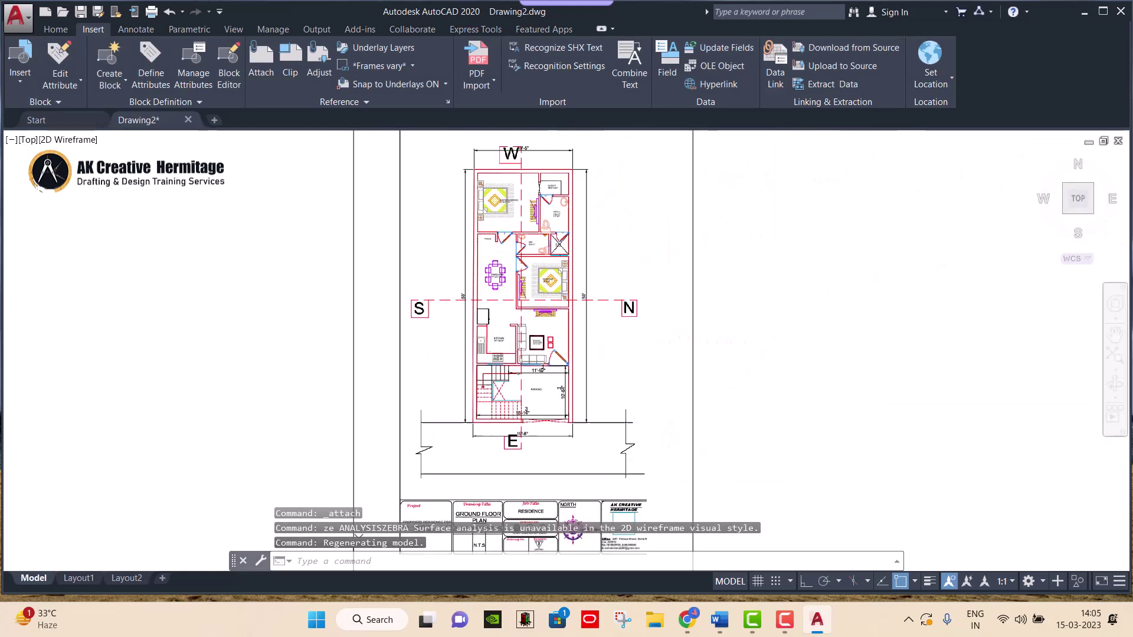
pyautogui.click(567, 214)
pyautogui.moveTo(568, 151); pyautogui.dragTo(568, 222, button='middle')
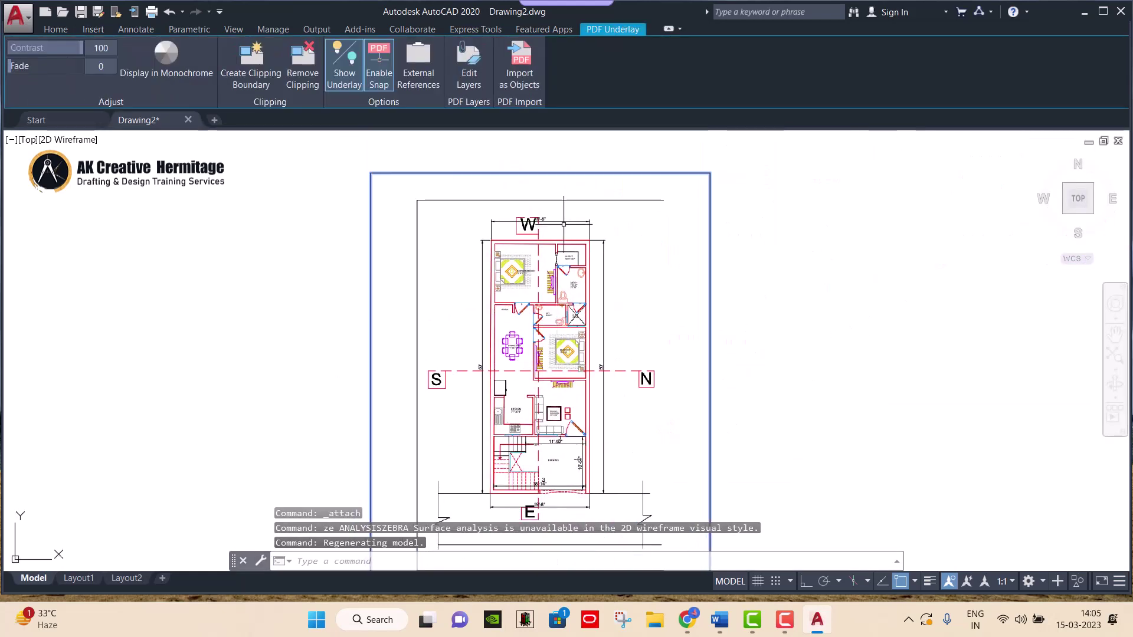
pyautogui.scroll(3, 567, 221)
pyautogui.press('Escape')
# - Recentre the sheet and select the PDF underlay to show its adjustment settings
pyautogui.moveTo(602, 289); pyautogui.dragTo(619, 240, button='middle')
pyautogui.click(703, 217)
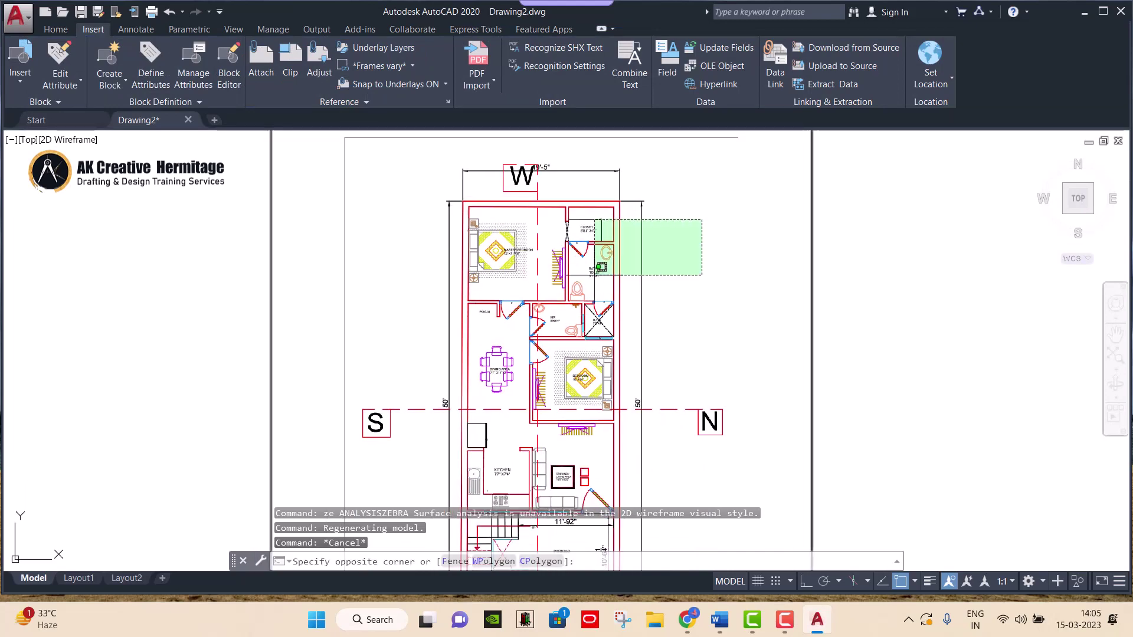
pyautogui.click(597, 275)
pyautogui.scroll(-1, 500, 292)
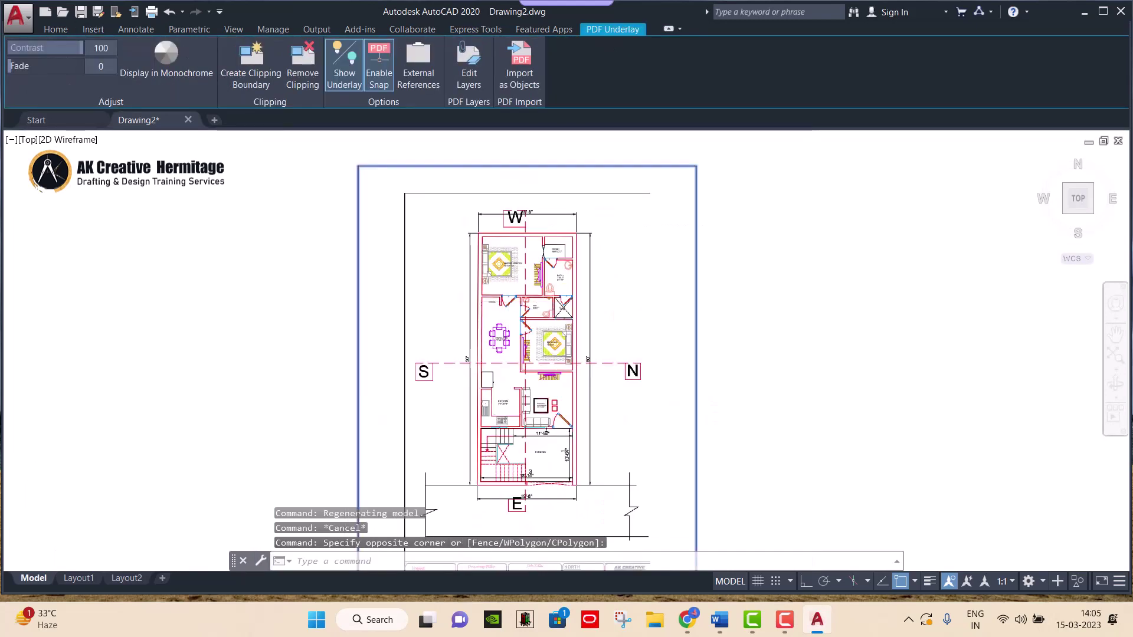
pyautogui.scroll(-2, 657, 278)
pyautogui.press('Escape')
pyautogui.press('Escape')
pyautogui.moveTo(657, 278); pyautogui.dragTo(666, 257, button='middle')
pyautogui.scroll(2, 566, 257)
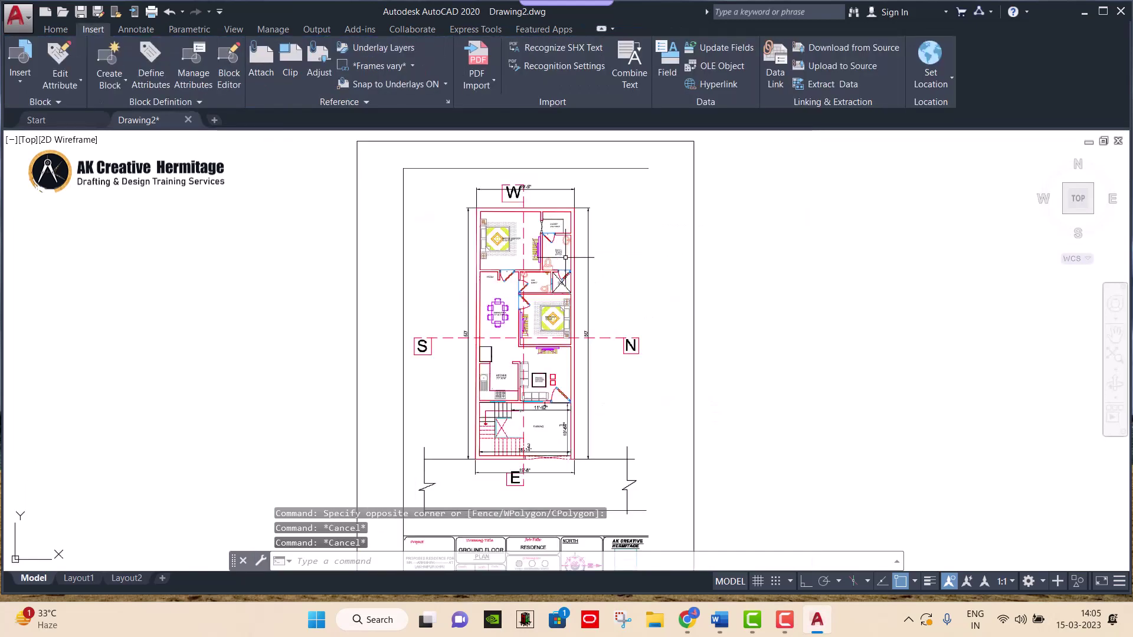
pyautogui.click(569, 234)
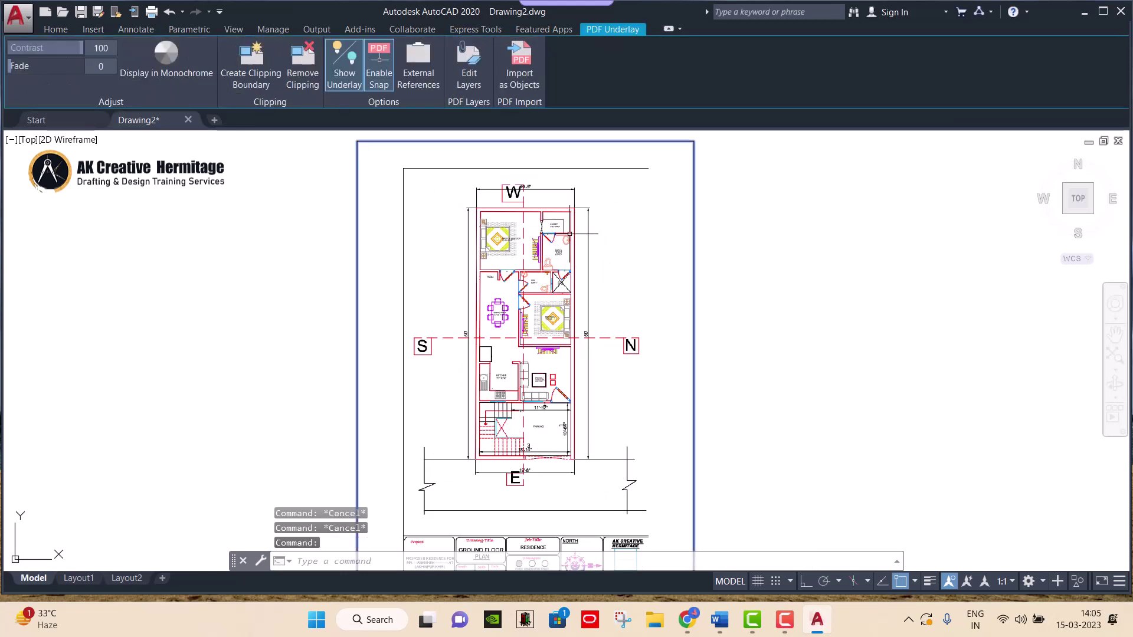
# - Lower the PDF underlay contrast to 23
pyautogui.moveTo(527, 259); pyautogui.dragTo(560, 292, button='middle')
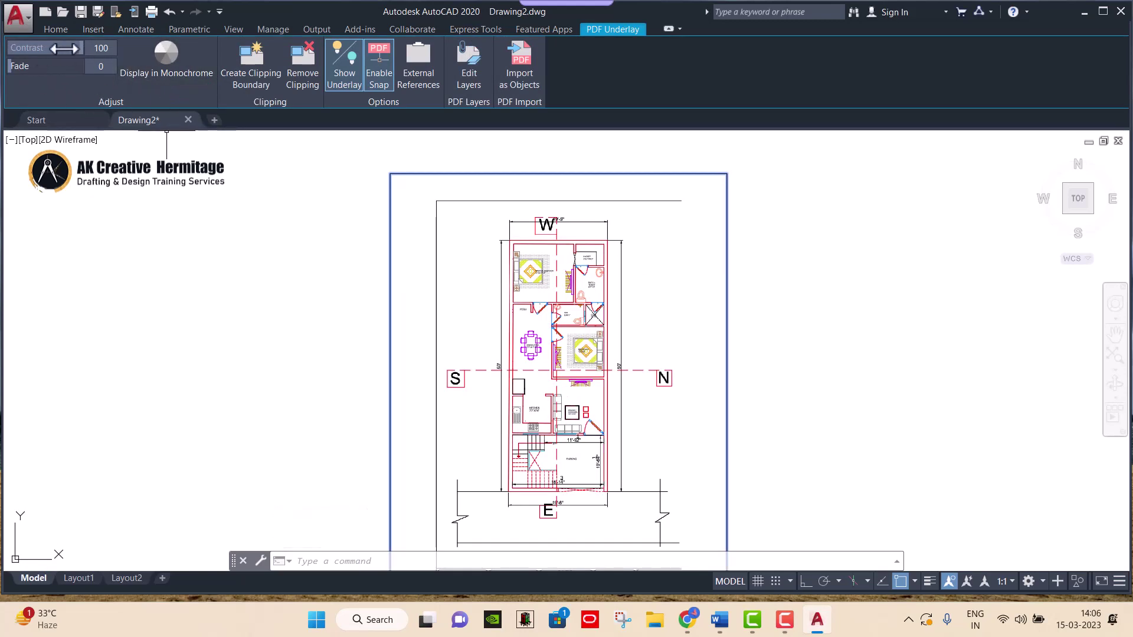
pyautogui.moveTo(69, 49); pyautogui.dragTo(19, 48)
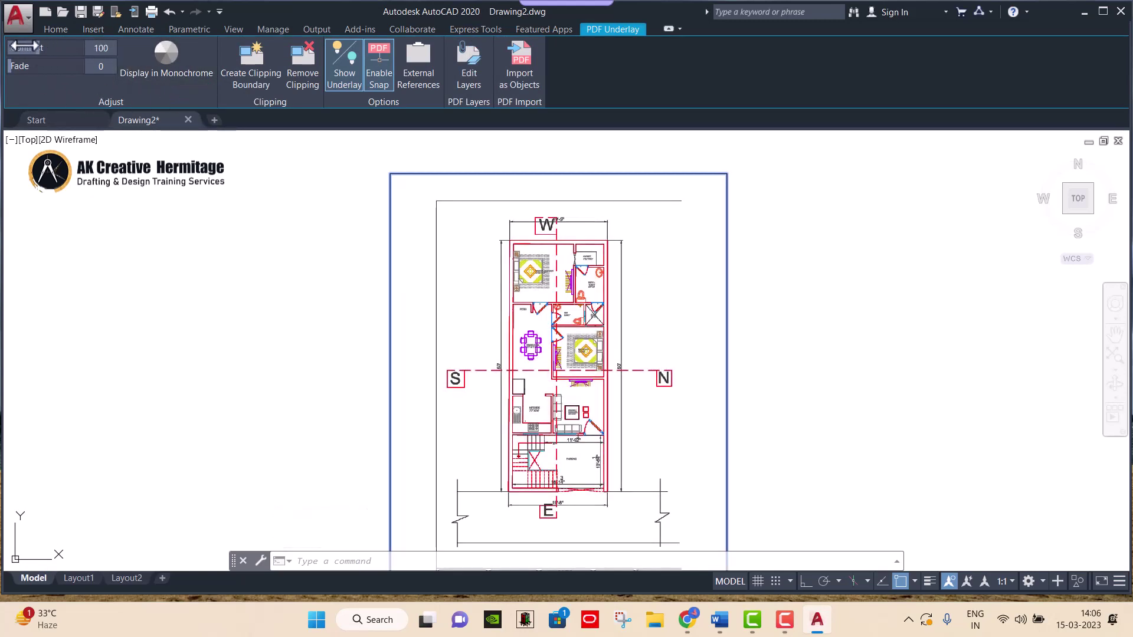
pyautogui.scroll(3, 550, 252)
pyautogui.scroll(3, 550, 252)
pyautogui.scroll(1, 550, 253)
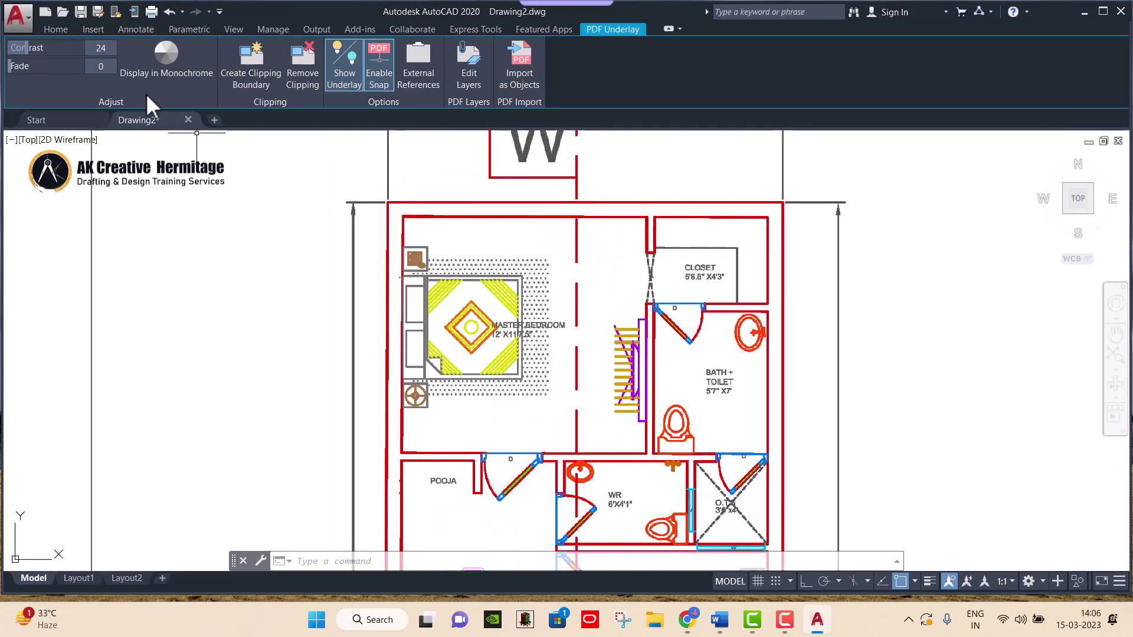
pyautogui.moveTo(48, 52); pyautogui.dragTo(24, 68)
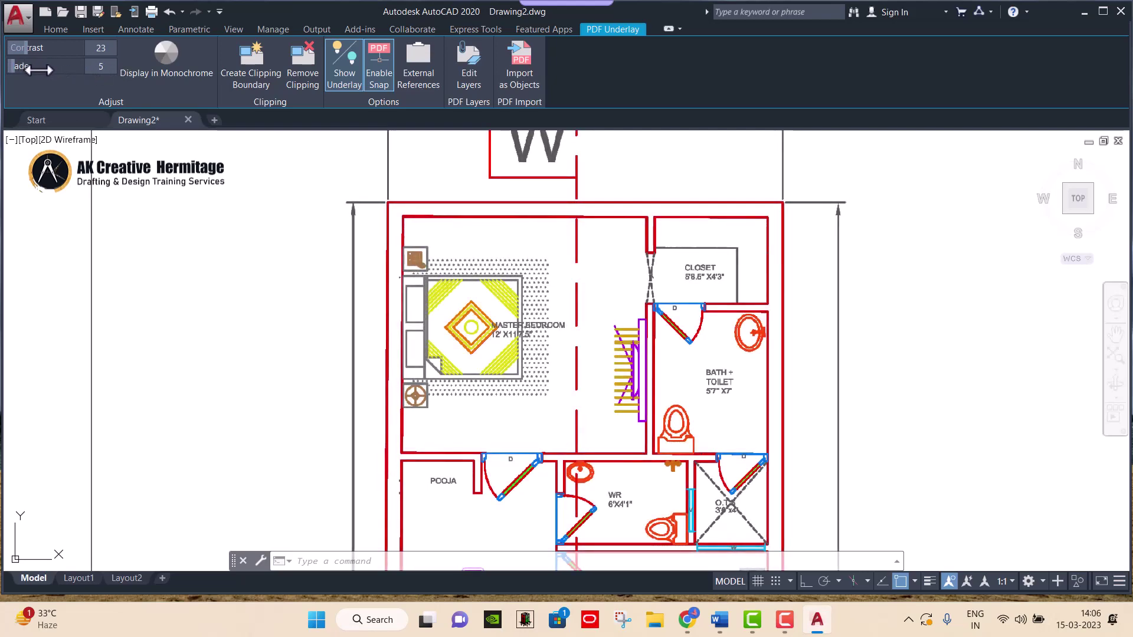
# - Toggle monochrome display on and back off so the underlay stays in colour
pyautogui.click(183, 79)
pyautogui.scroll(-3, 556, 279)
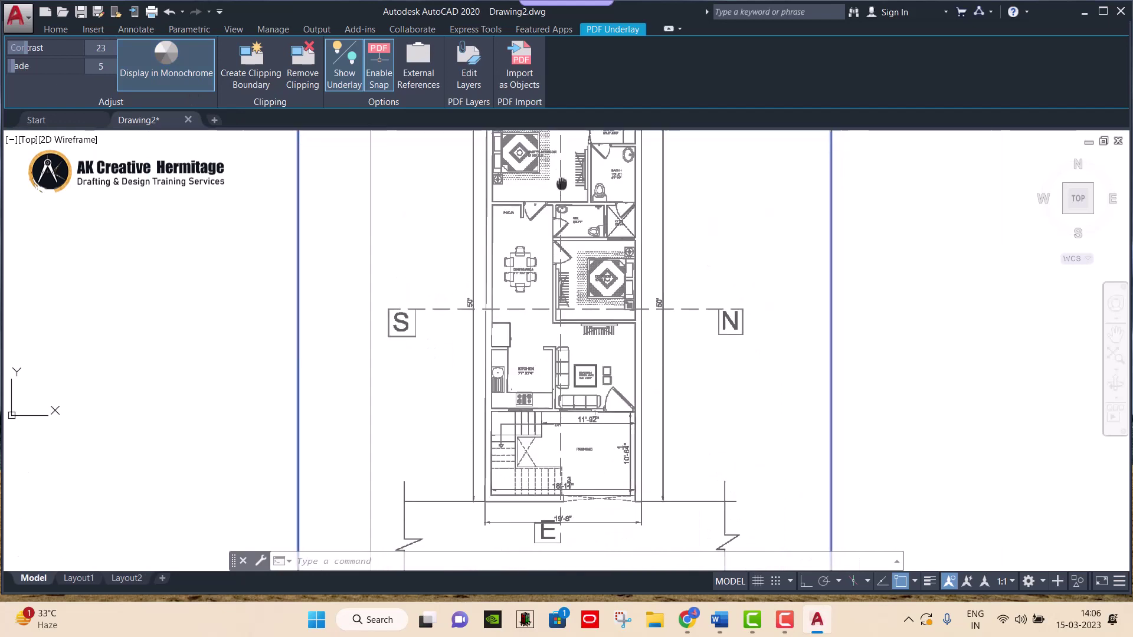
pyautogui.moveTo(556, 280); pyautogui.dragTo(521, 302, button='middle')
pyautogui.scroll(-2, 491, 283)
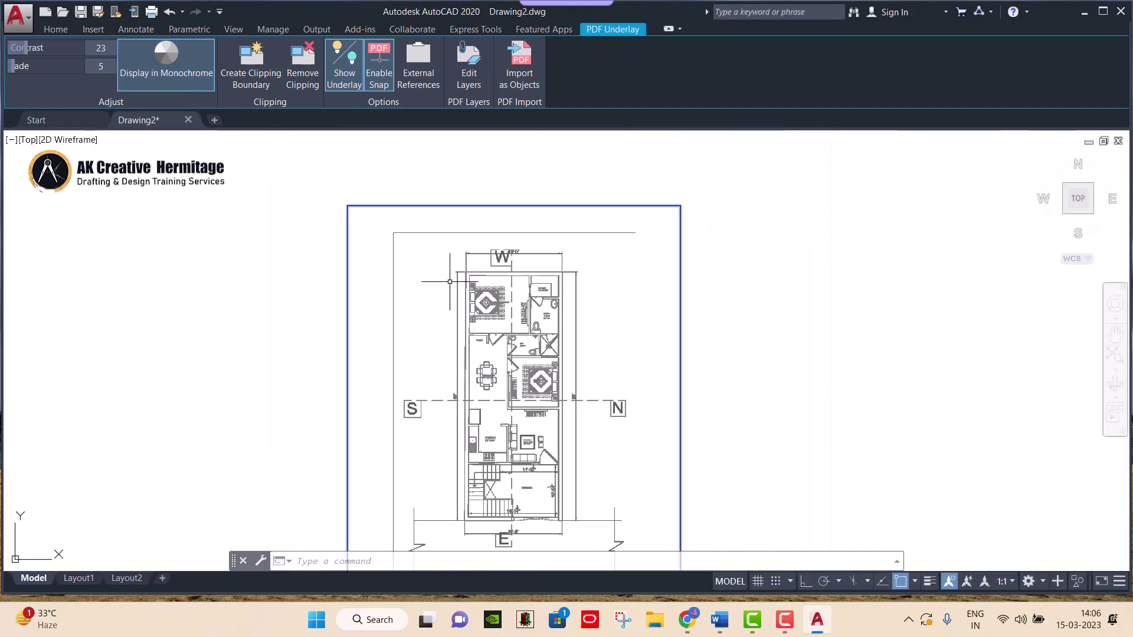
pyautogui.click(158, 73)
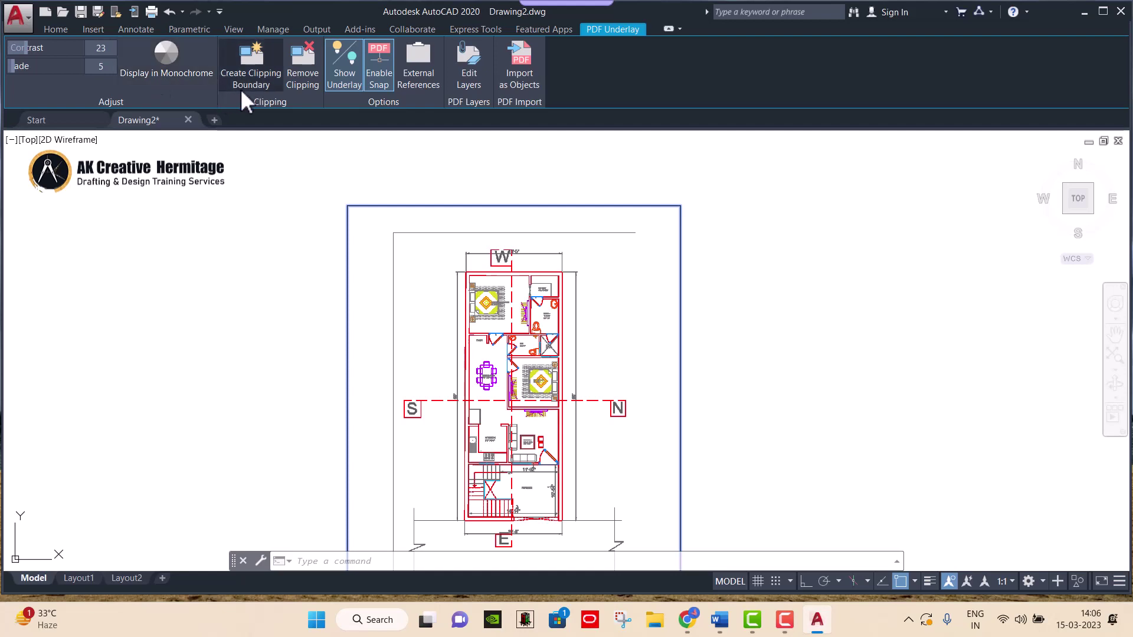
# - Clip the underlay with a rectangle from the sheet's bottom-left to top-right corner
pyautogui.scroll(-2, 480, 210)
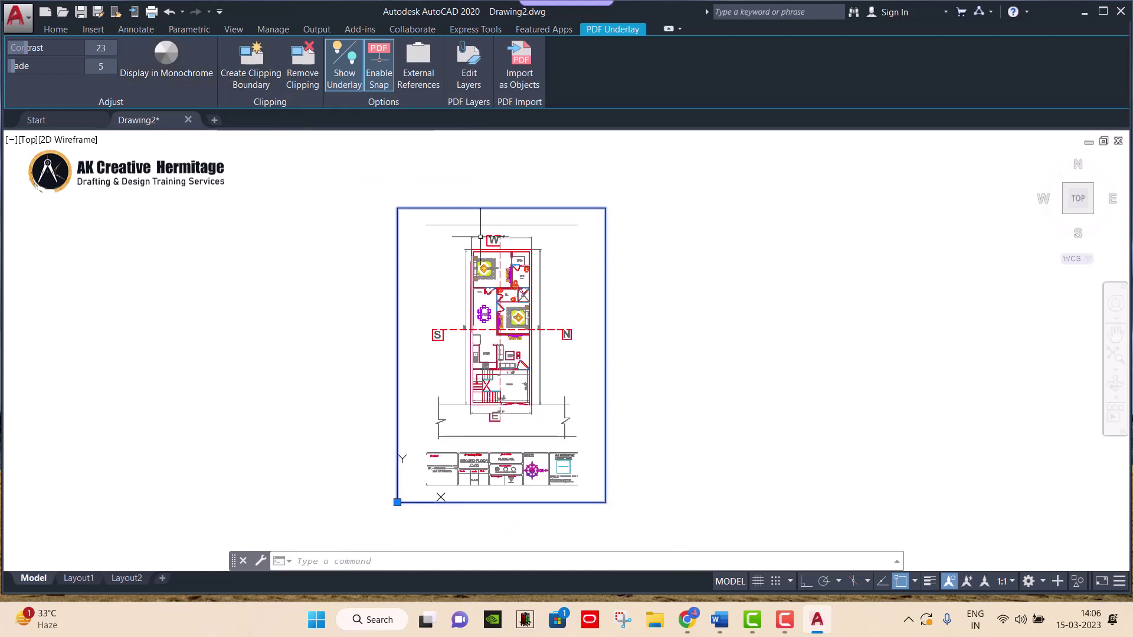
pyautogui.moveTo(469, 268); pyautogui.dragTo(453, 235, button='middle')
pyautogui.scroll(2, 404, 190)
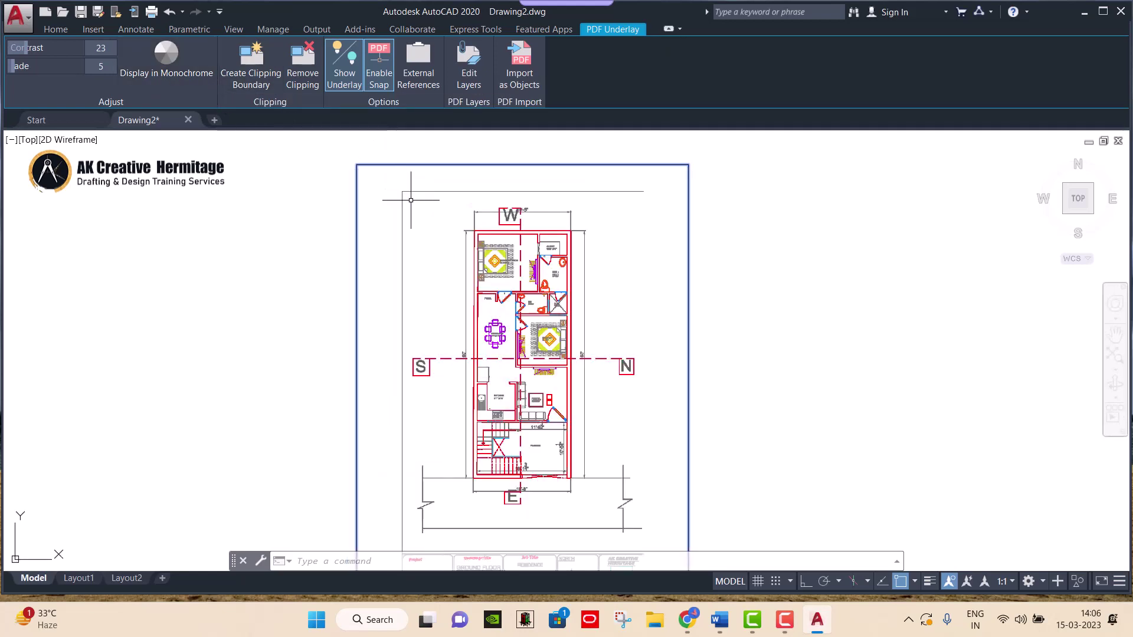
pyautogui.scroll(-2, 474, 368)
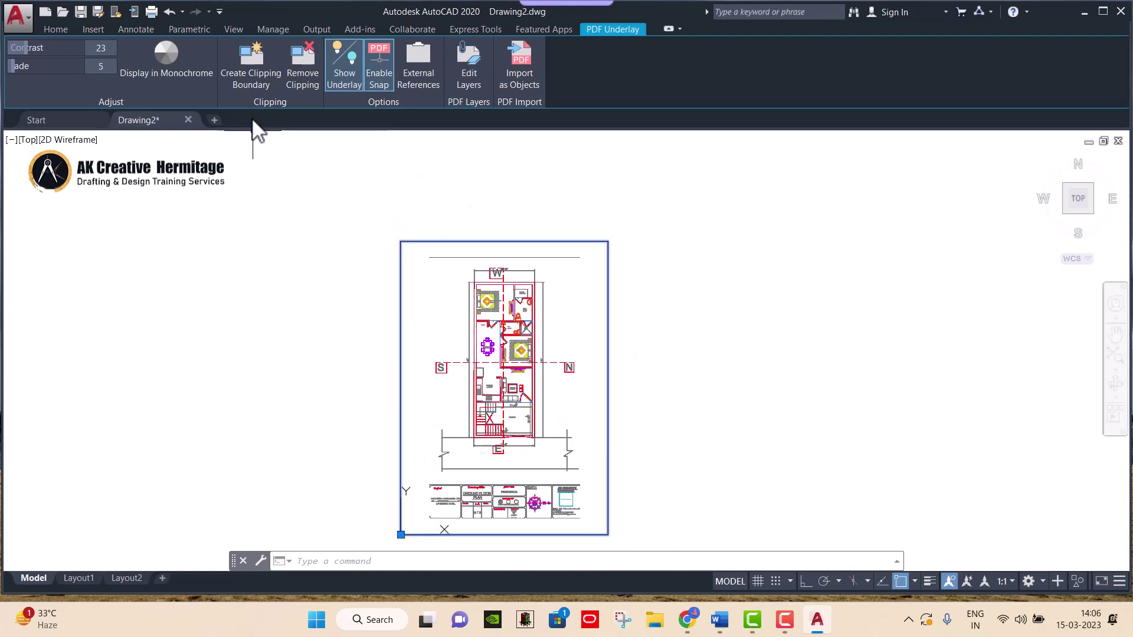
pyautogui.click(248, 75)
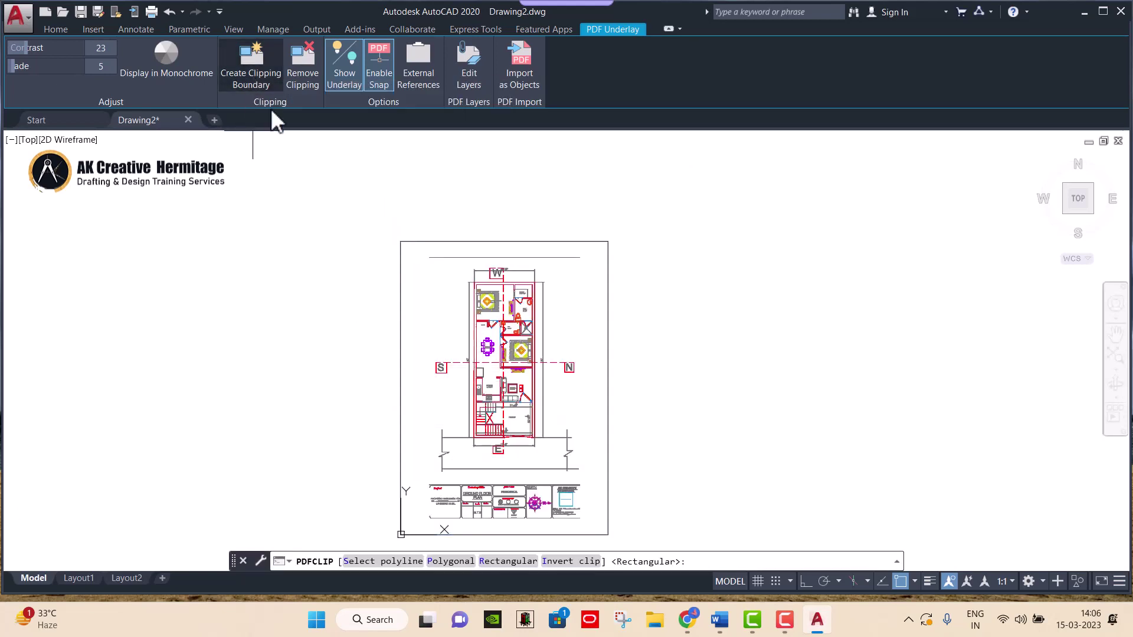
pyautogui.click(429, 258)
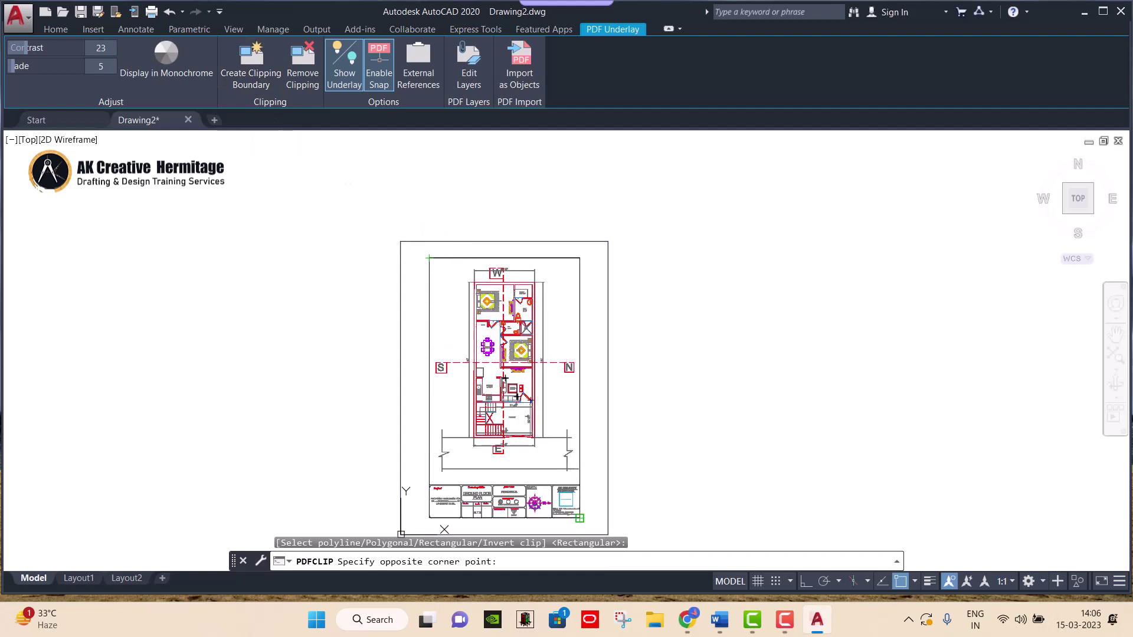
pyautogui.click(579, 519)
pyautogui.scroll(2, 448, 463)
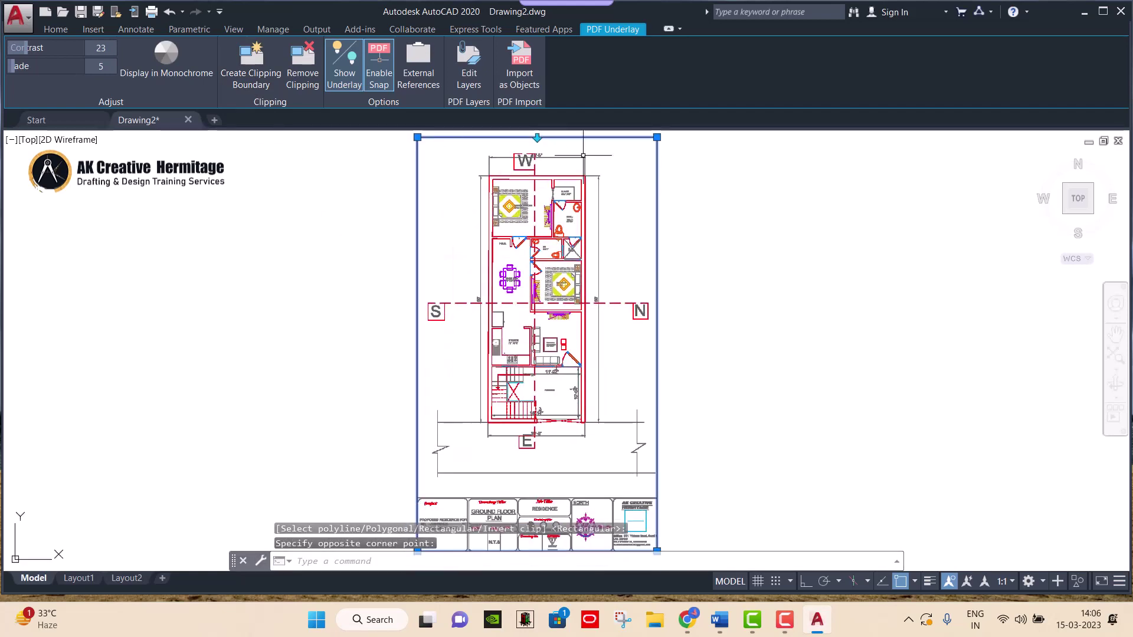
pyautogui.click(349, 82)
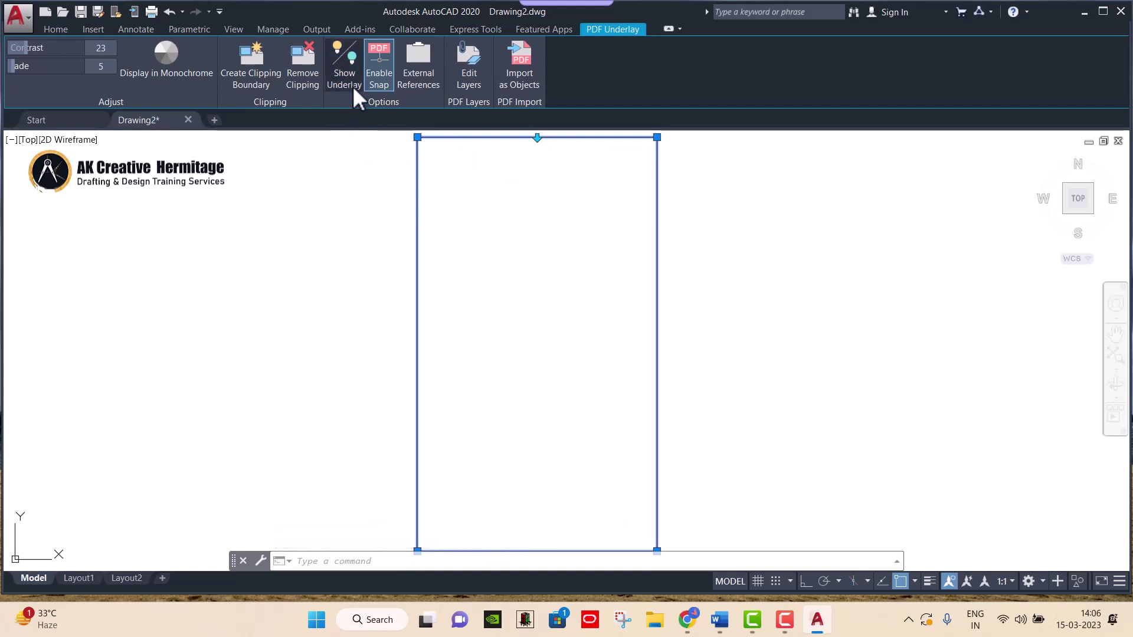
pyautogui.click(350, 80)
pyautogui.click(349, 76)
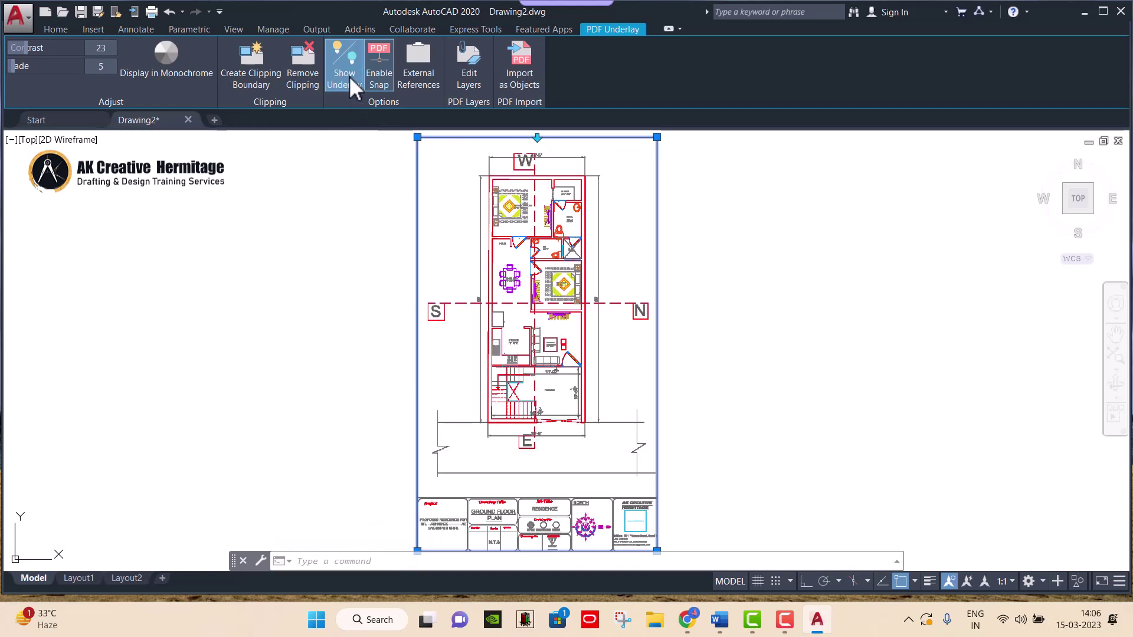
pyautogui.click(349, 76)
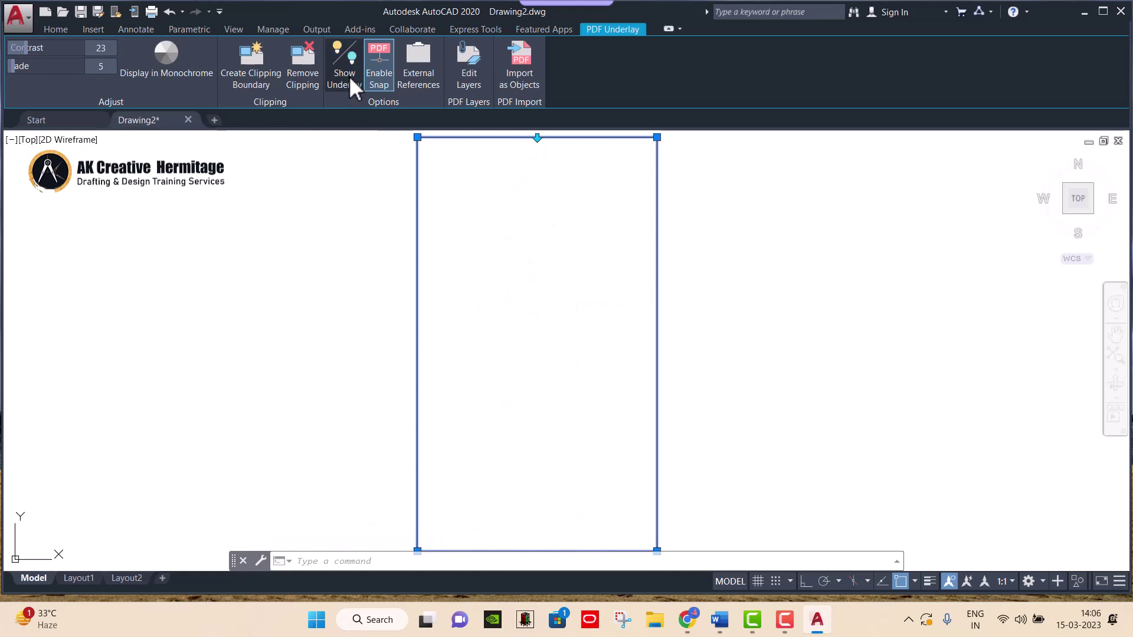
pyautogui.click(383, 84)
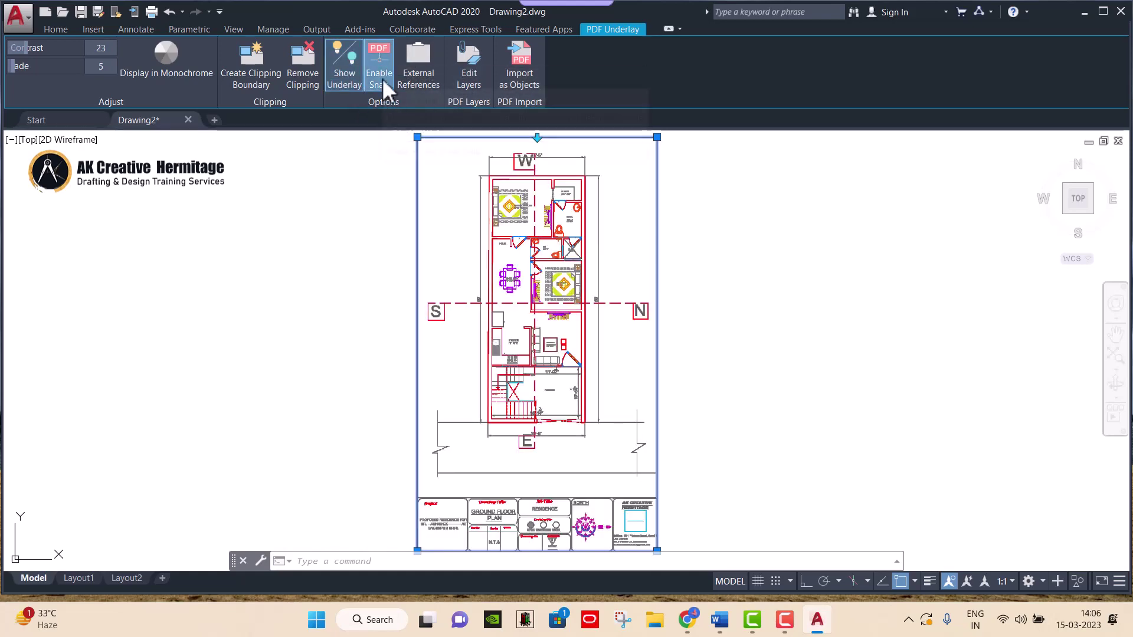
pyautogui.scroll(4, 652, 171)
pyautogui.scroll(2, 513, 258)
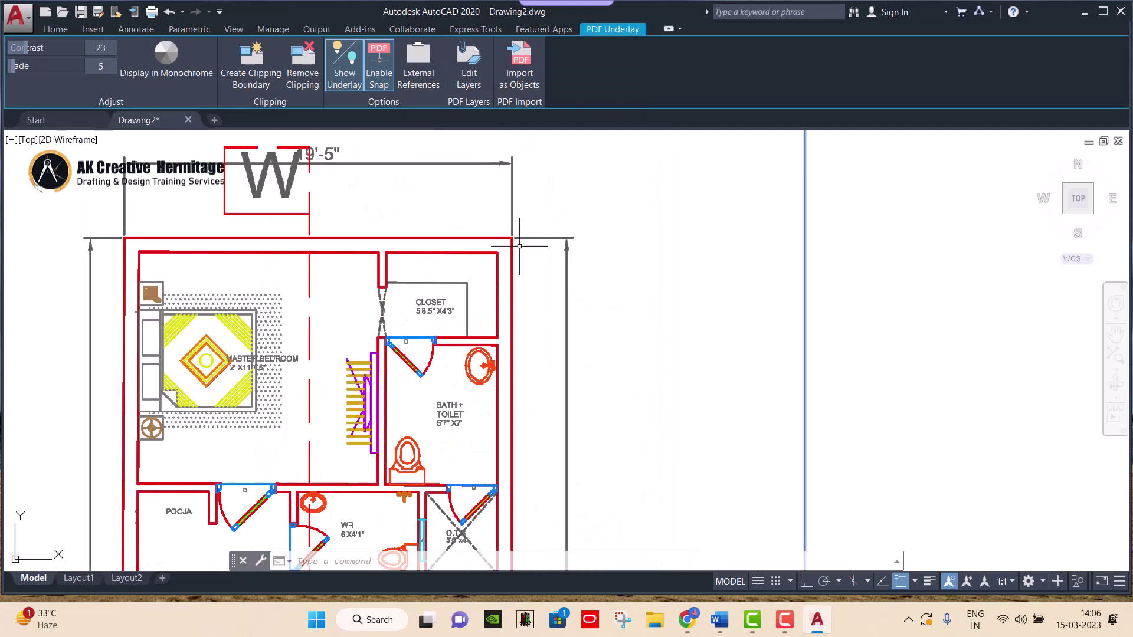
pyautogui.click(523, 242)
pyautogui.press('Escape')
pyautogui.write('l')
pyautogui.press('Return')
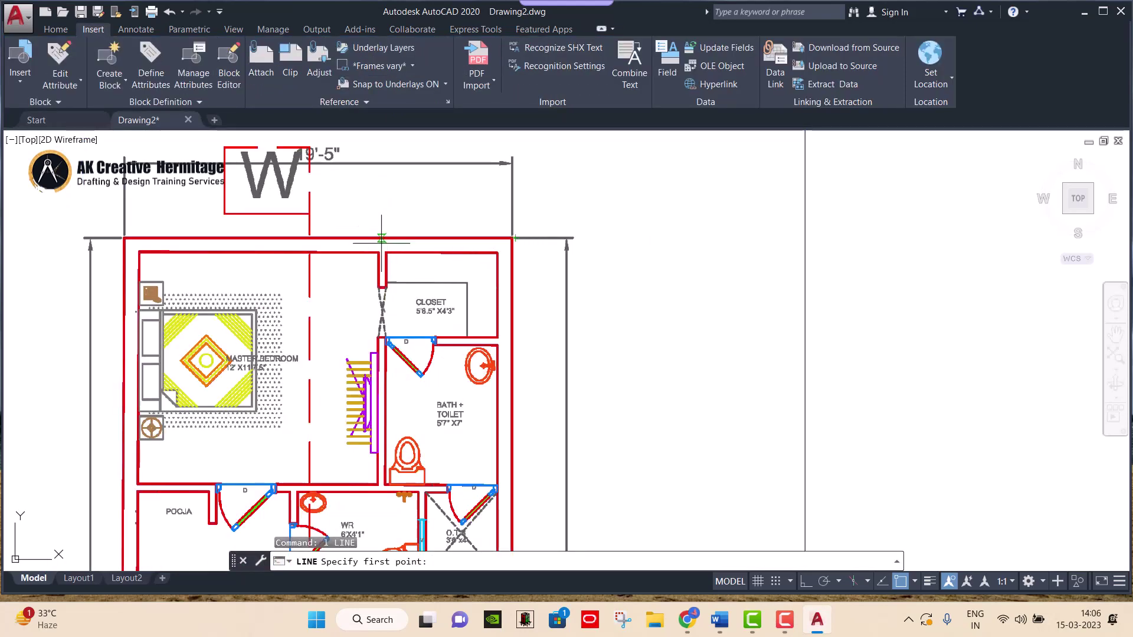
pyautogui.press('Escape')
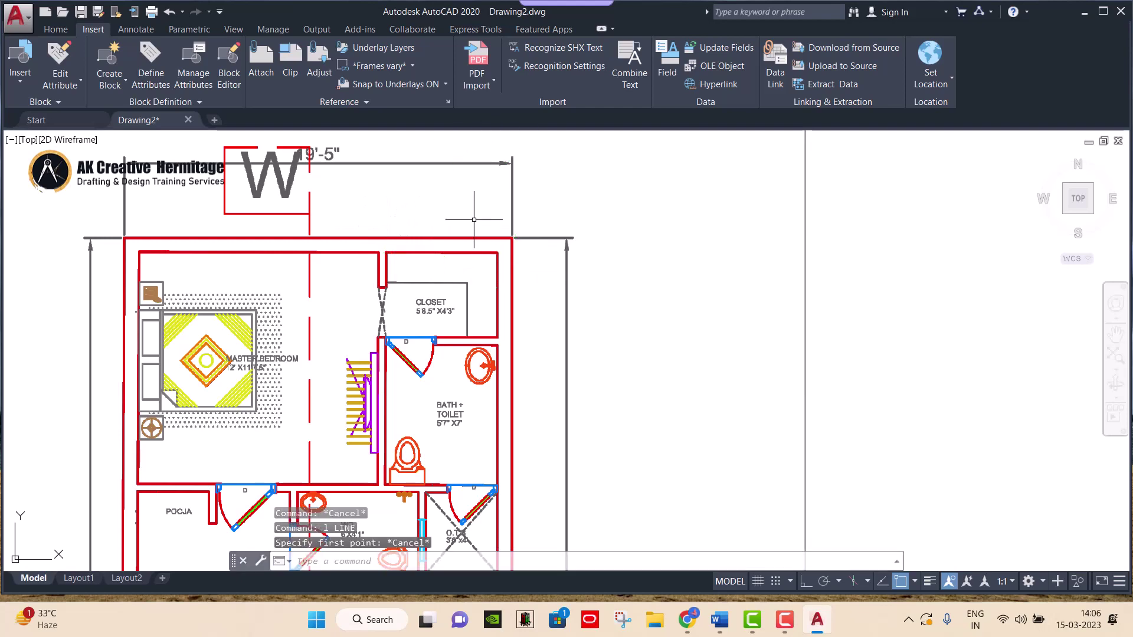
pyautogui.click(475, 243)
pyautogui.scroll(-3, 475, 243)
pyautogui.moveTo(471, 225); pyautogui.dragTo(527, 224, button='middle')
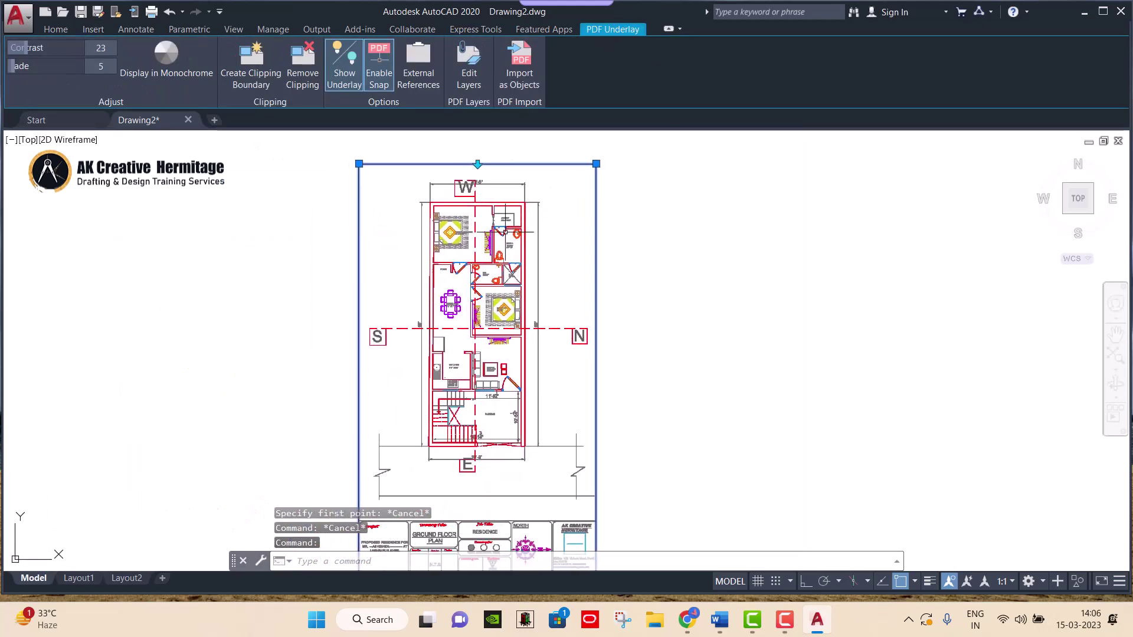
pyautogui.click(470, 81)
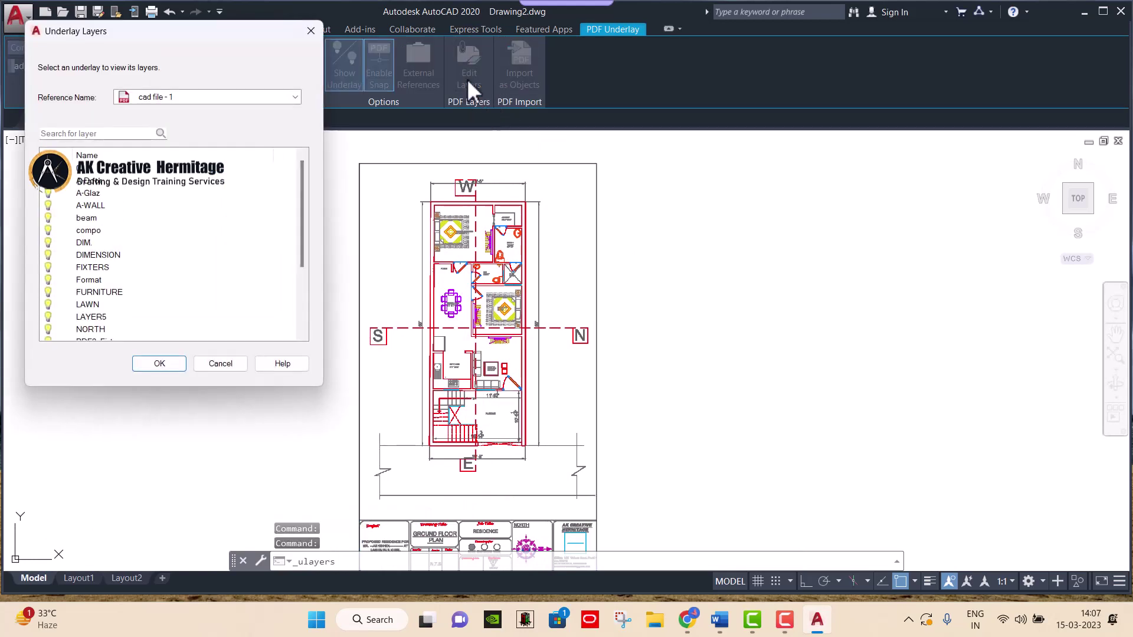
pyautogui.click(48, 230)
pyautogui.click(88, 218)
pyautogui.scroll(-3, 100, 248)
pyautogui.scroll(3, 101, 248)
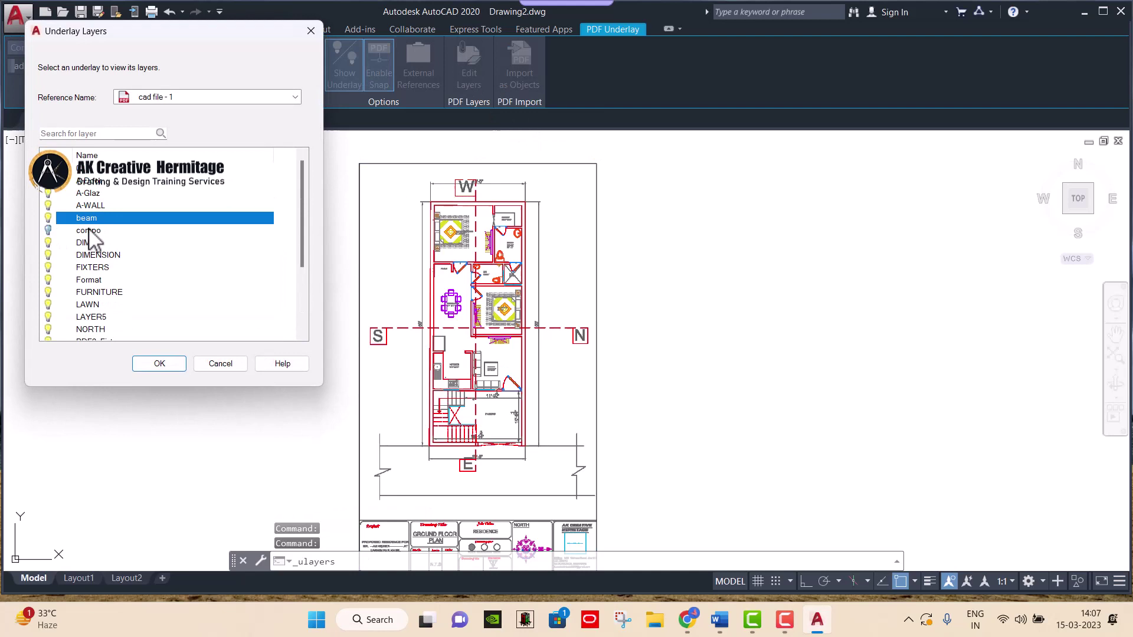
pyautogui.click(48, 230)
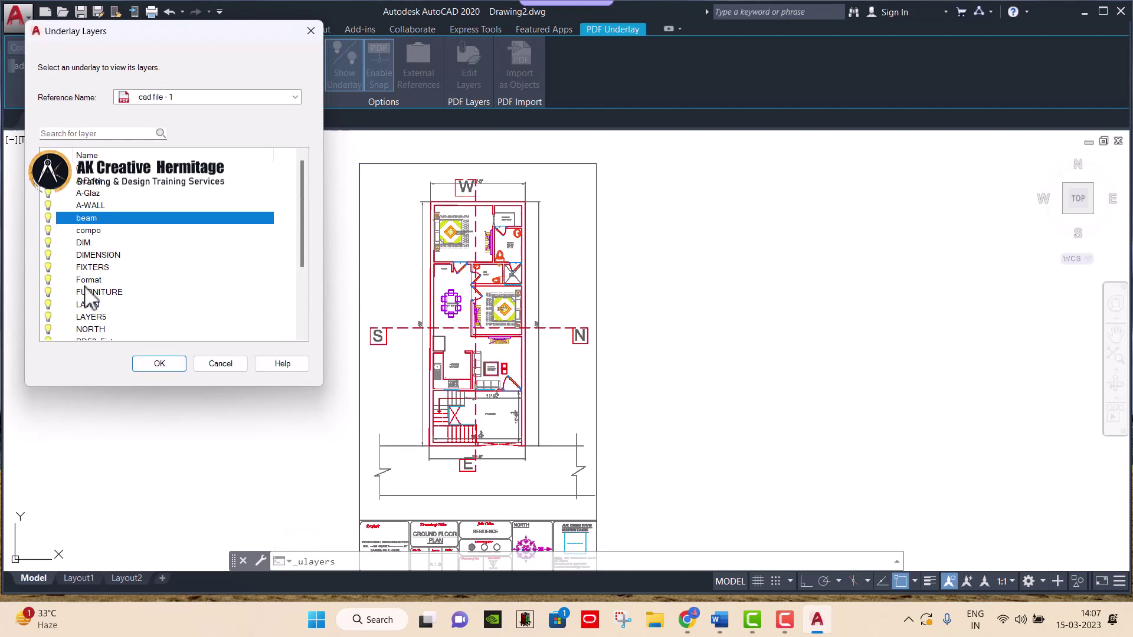
pyautogui.click(48, 293)
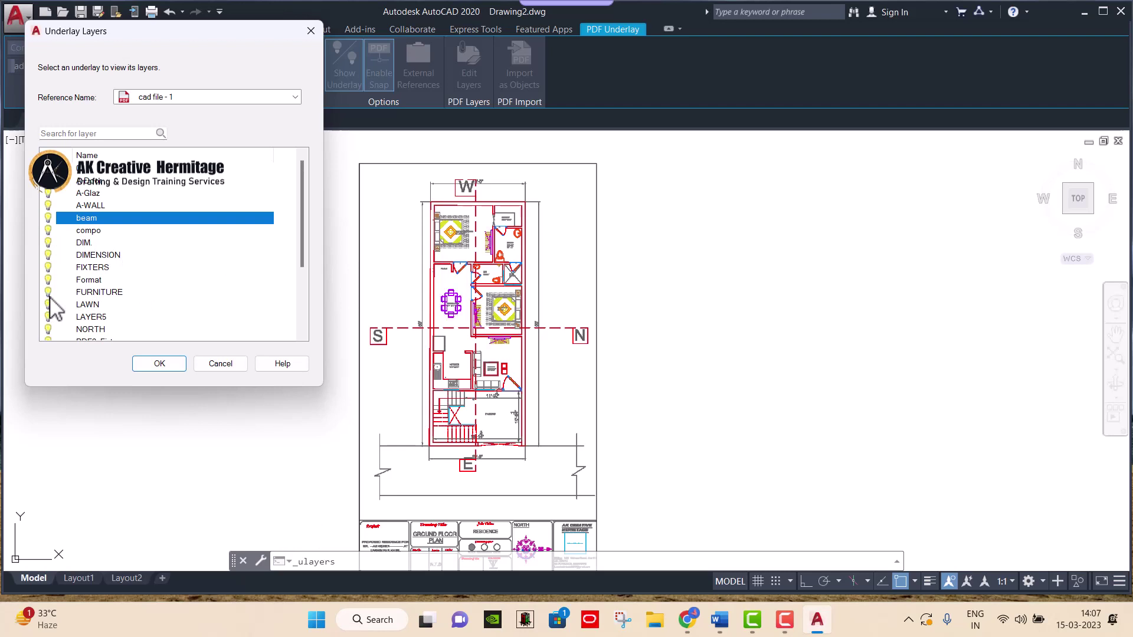
pyautogui.click(49, 293)
pyautogui.click(157, 365)
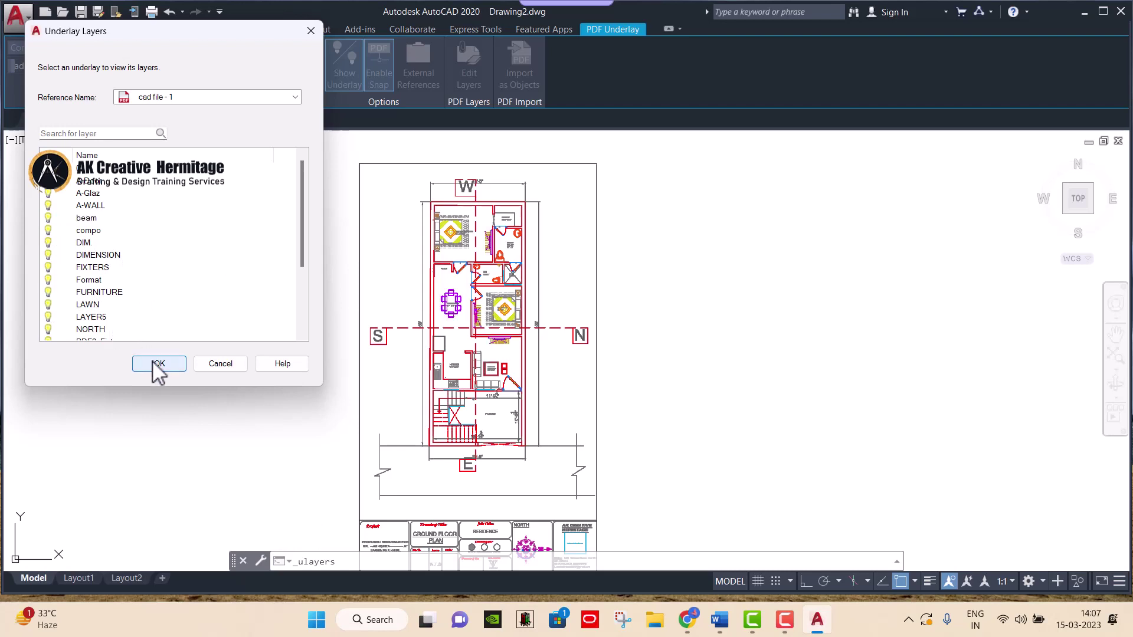
pyautogui.moveTo(533, 240); pyautogui.dragTo(585, 233, button='middle')
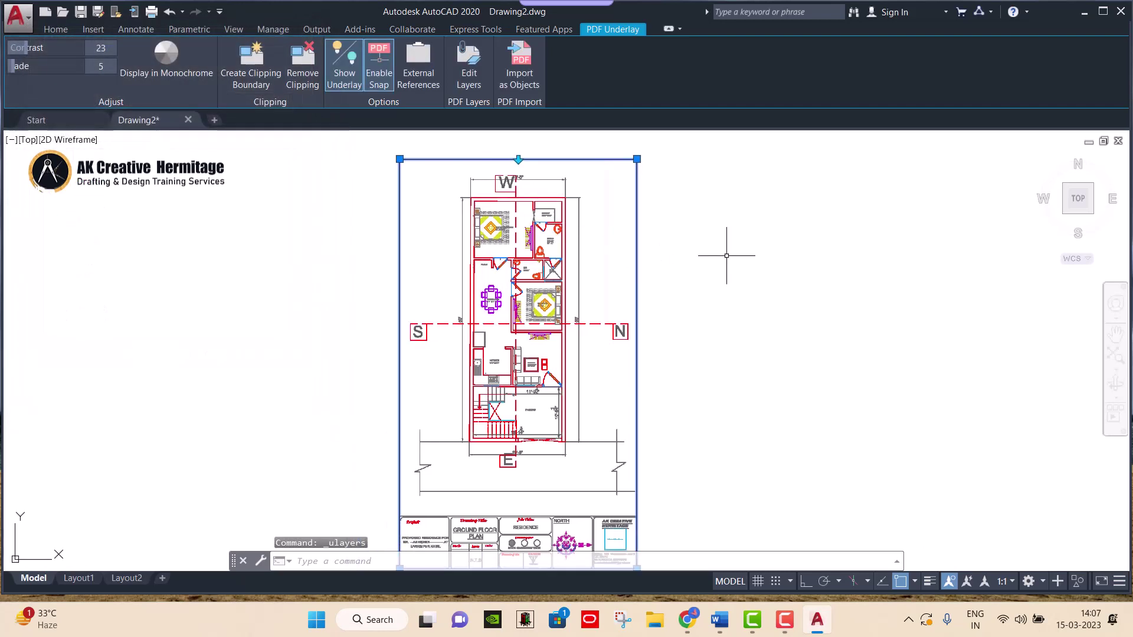
# - Pan to show the title block and reselect the PDF underlay
pyautogui.moveTo(751, 272); pyautogui.dragTo(706, 235, button='middle')
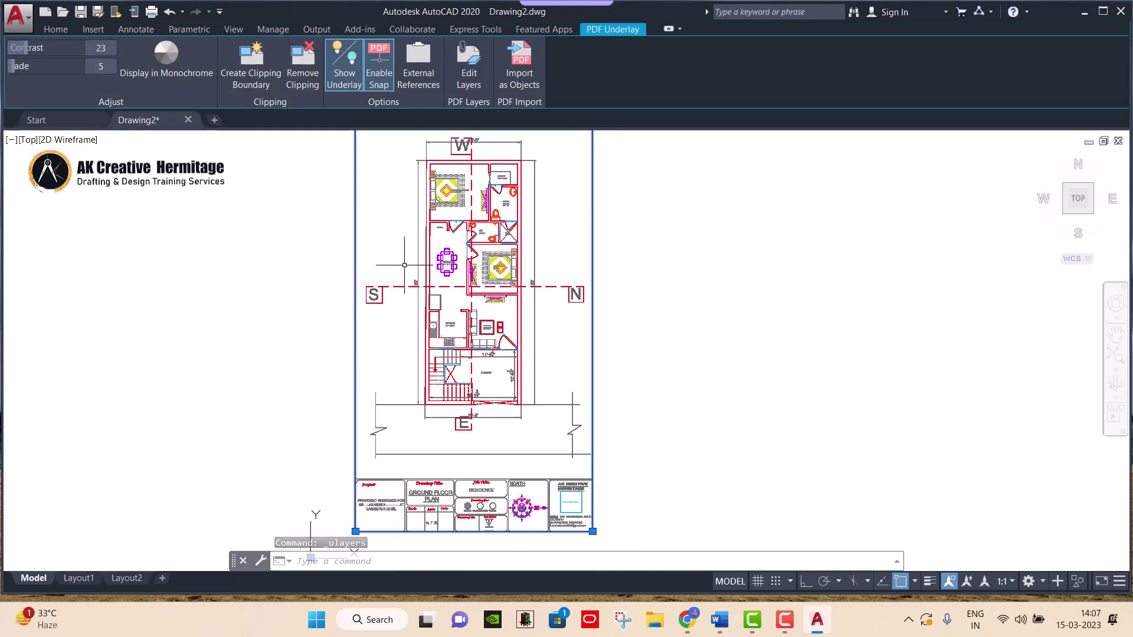
pyautogui.moveTo(526, 252)
pyautogui.mouseDown(button='middle')
pyautogui.moveTo(530, 278)
pyautogui.moveTo(555, 265)
pyautogui.mouseUp(button='middle')
pyautogui.press('Escape')
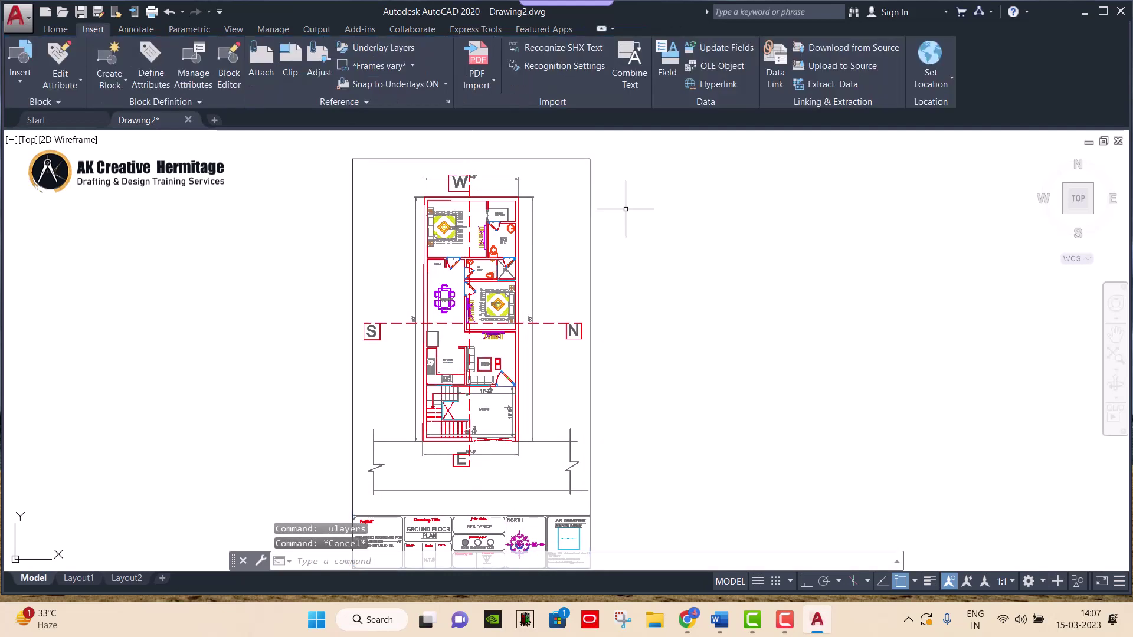
pyautogui.click(481, 201)
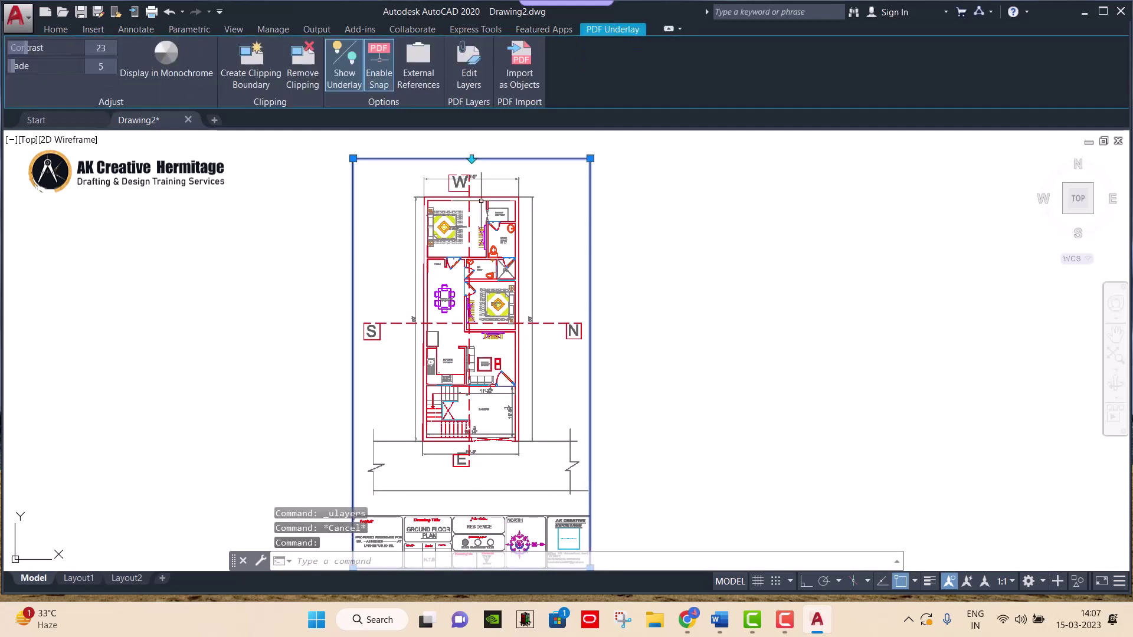
# - Import the windowed sheet area as drawing objects and unload the underlay
pyautogui.click(516, 83)
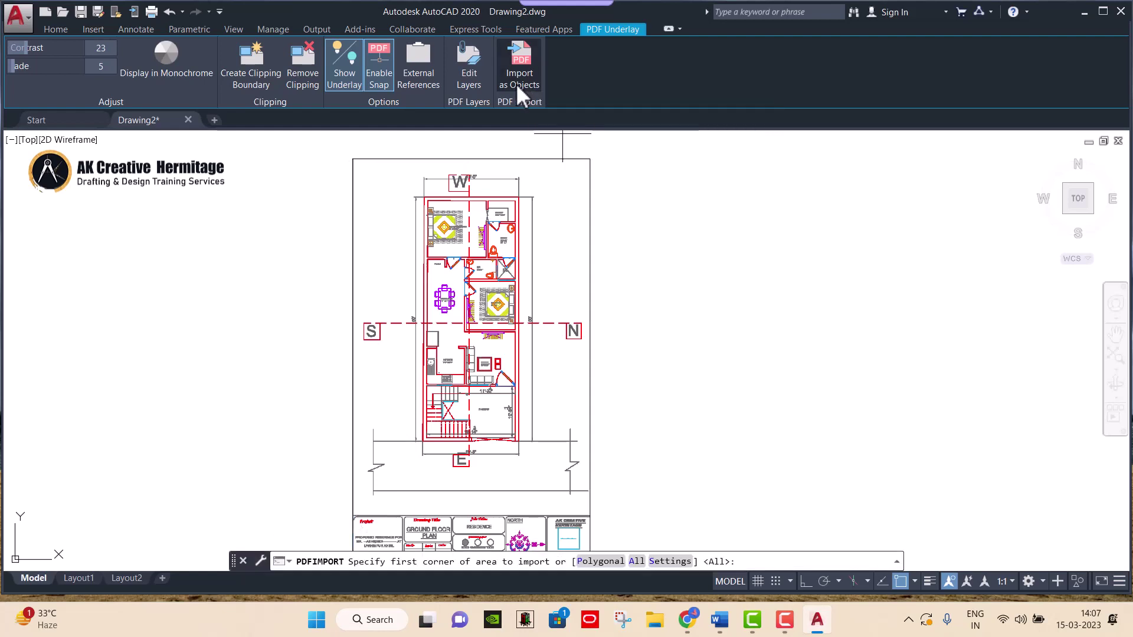
pyautogui.scroll(-2, 590, 158)
pyautogui.click(590, 158)
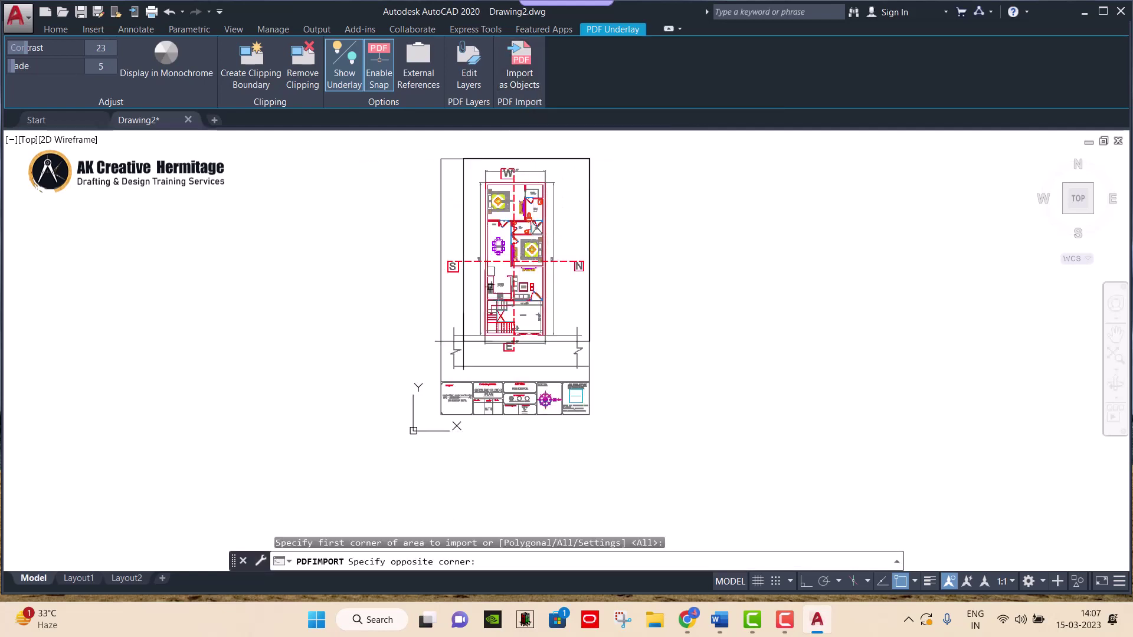
pyautogui.click(441, 414)
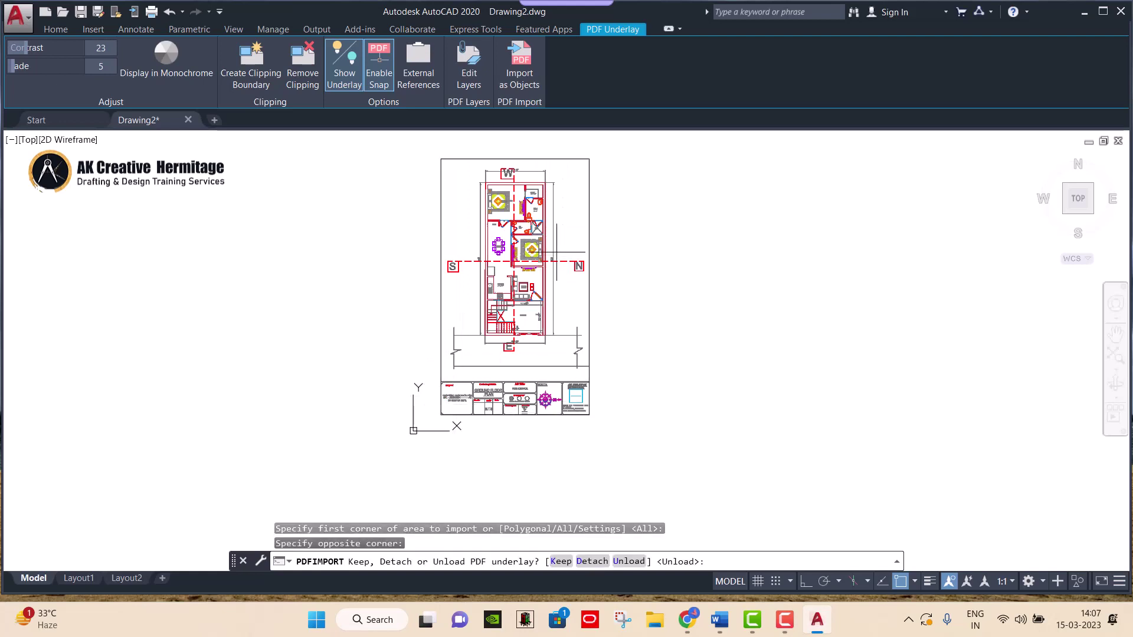
pyautogui.press('Return')
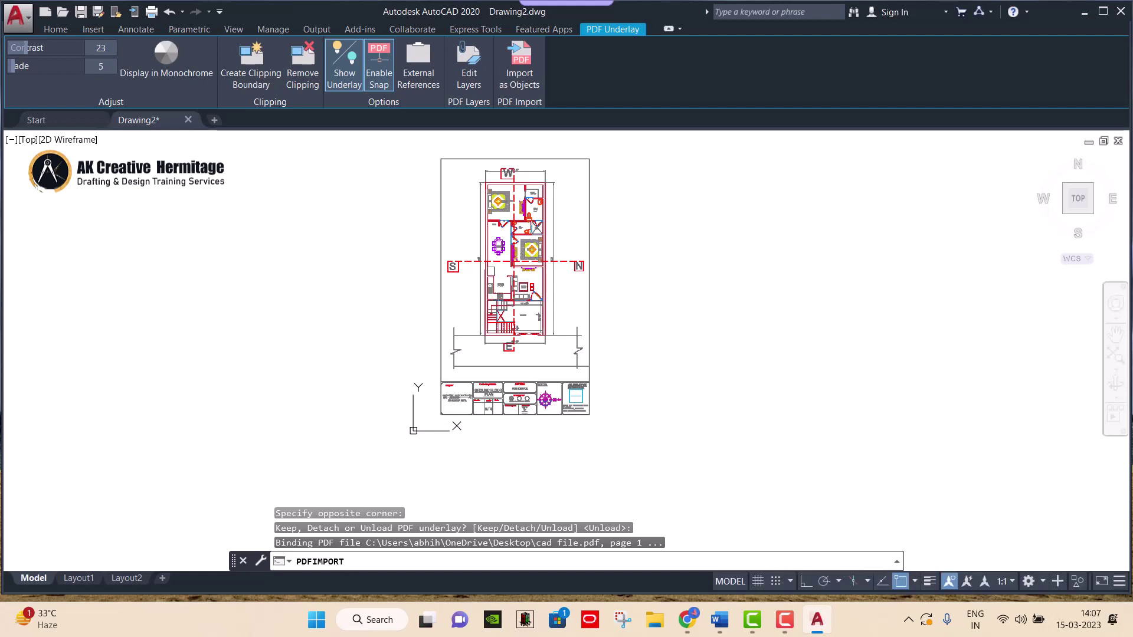
pyautogui.scroll(2, 514, 177)
pyautogui.press('Escape')
pyautogui.scroll(3, 506, 208)
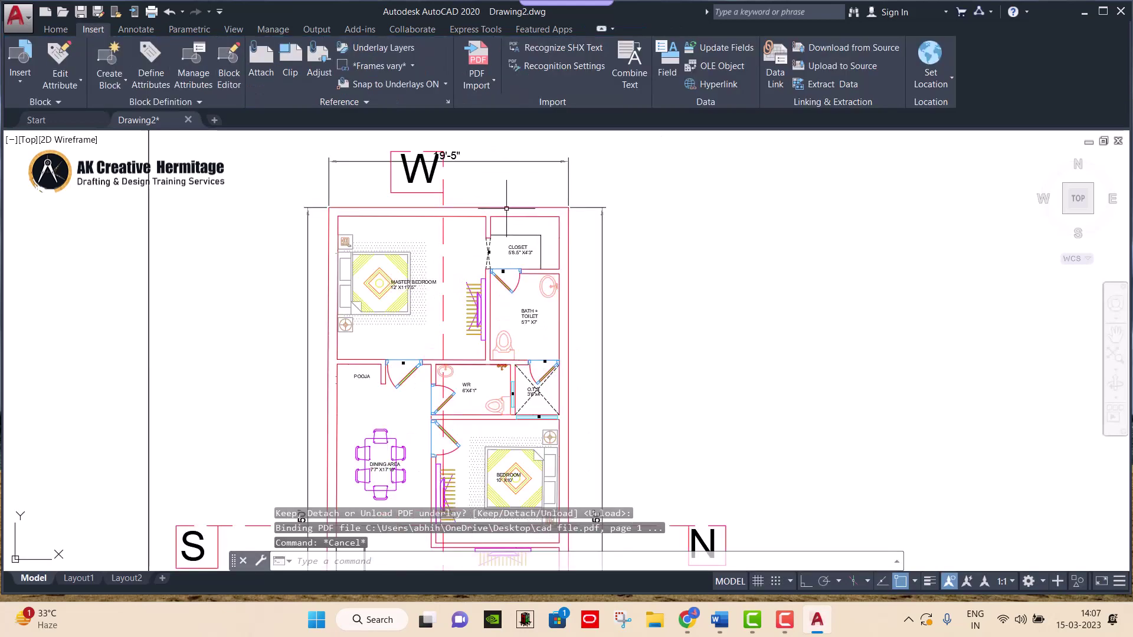
pyautogui.click(507, 207)
pyautogui.press('Escape')
pyautogui.click(454, 218)
pyautogui.press('Escape')
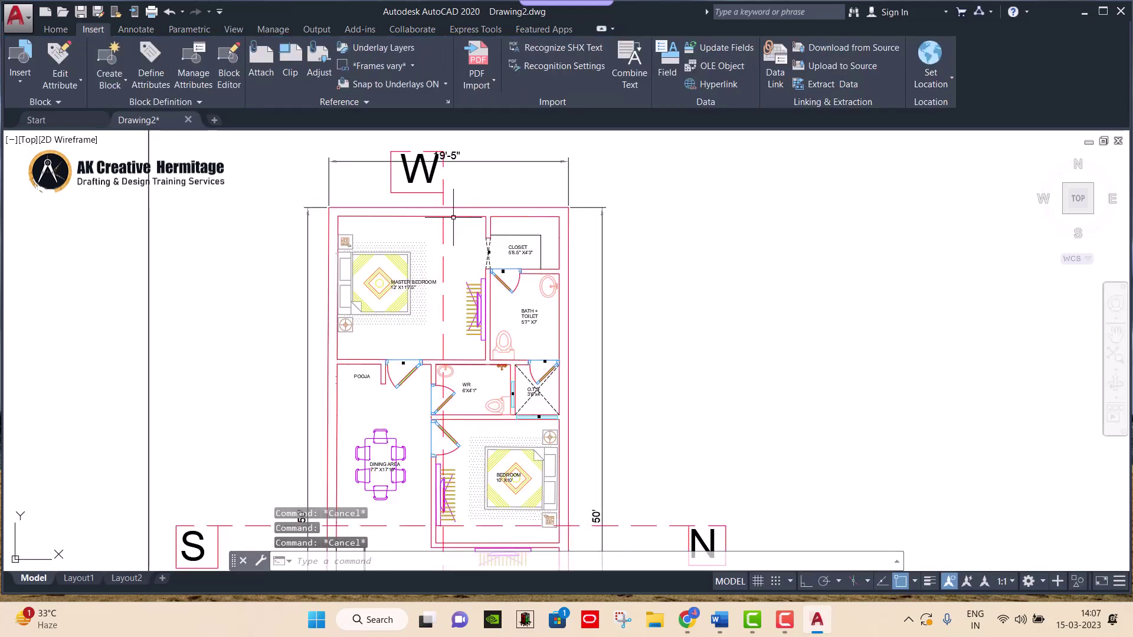
pyautogui.click(454, 217)
pyautogui.press('Escape')
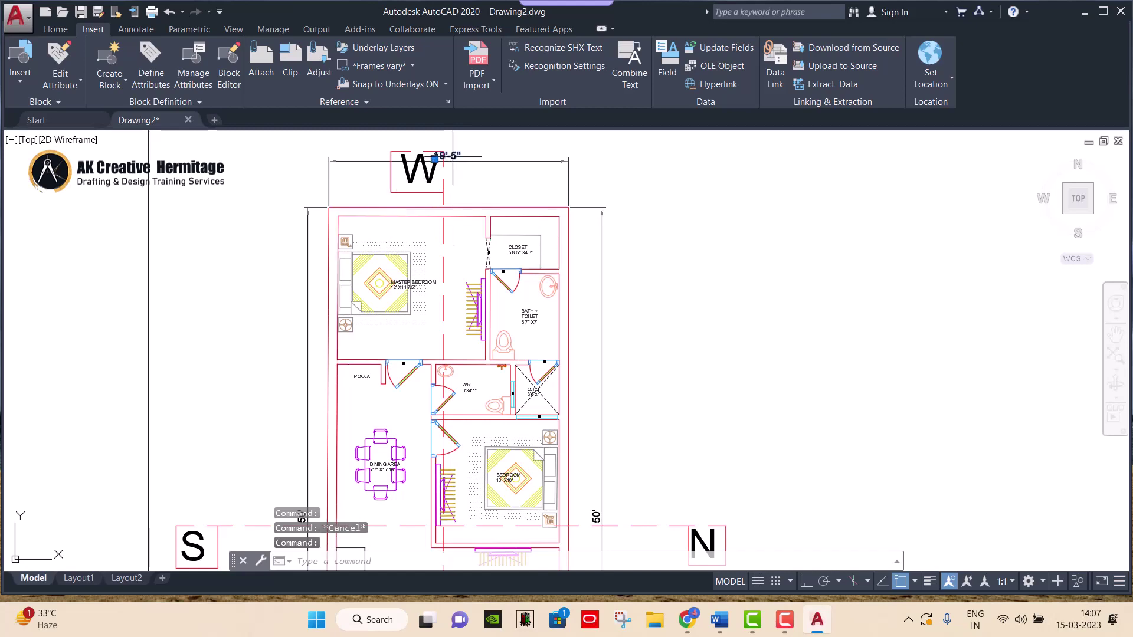
pyautogui.doubleClick(453, 157)
pyautogui.scroll(5, 466, 158)
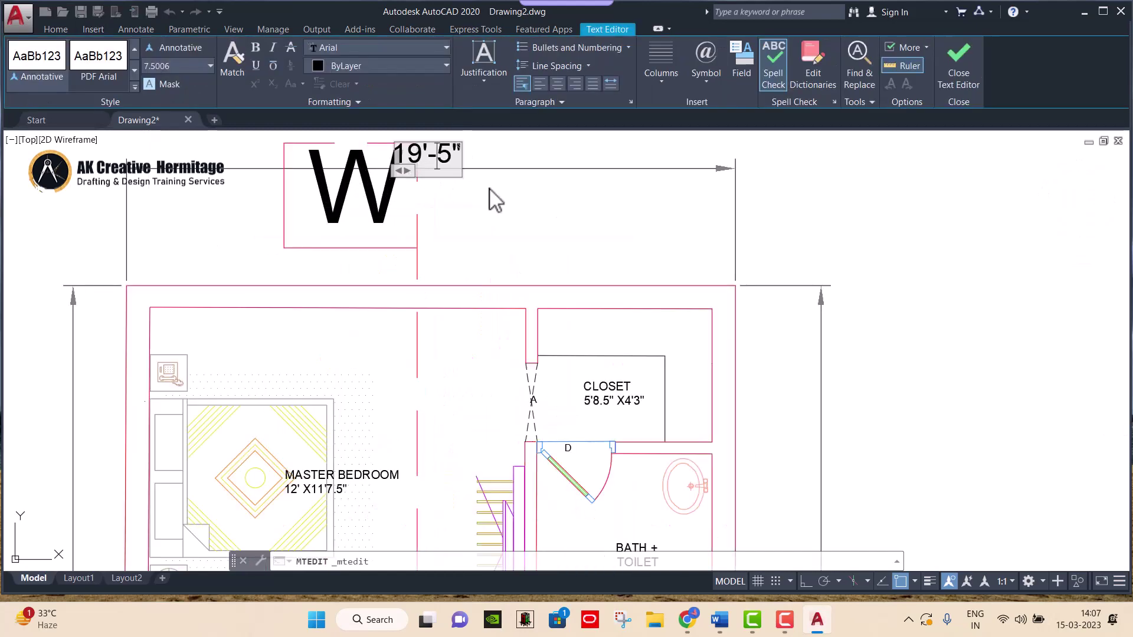
pyautogui.write('d')
pyautogui.press('Escape')
pyautogui.scroll(-5, 493, 203)
pyautogui.press('Escape')
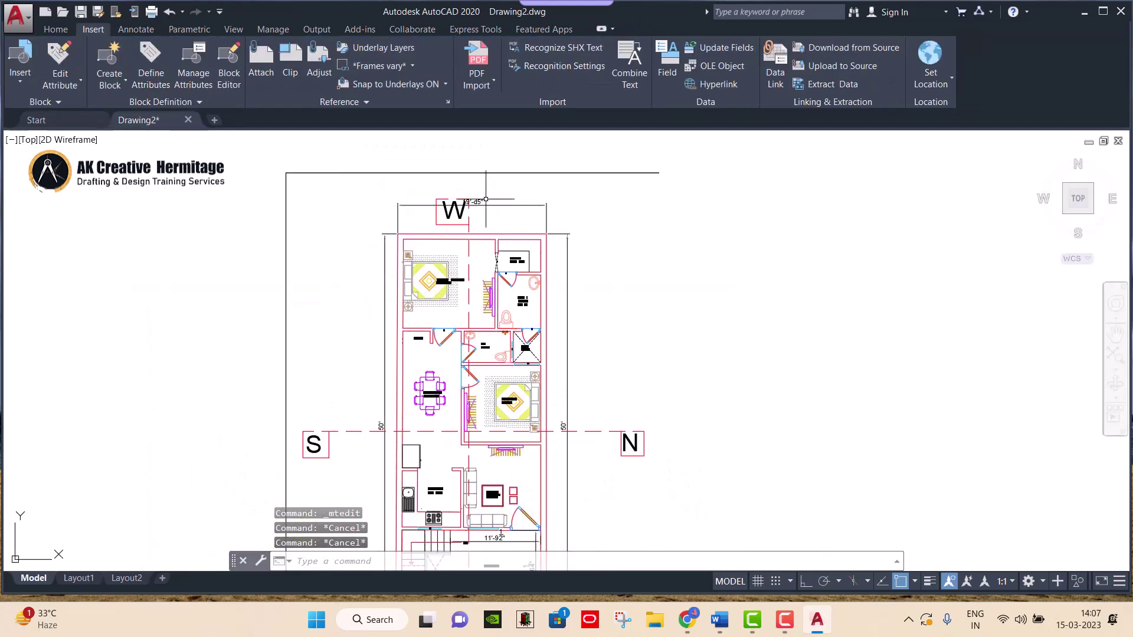
pyautogui.click(55, 29)
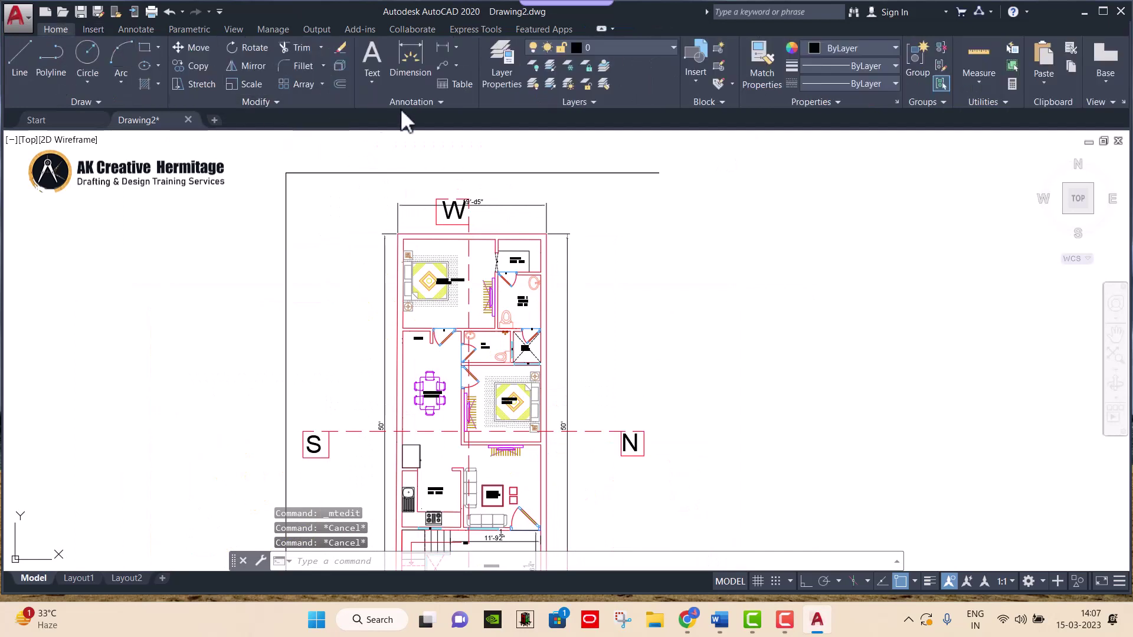
pyautogui.click(626, 48)
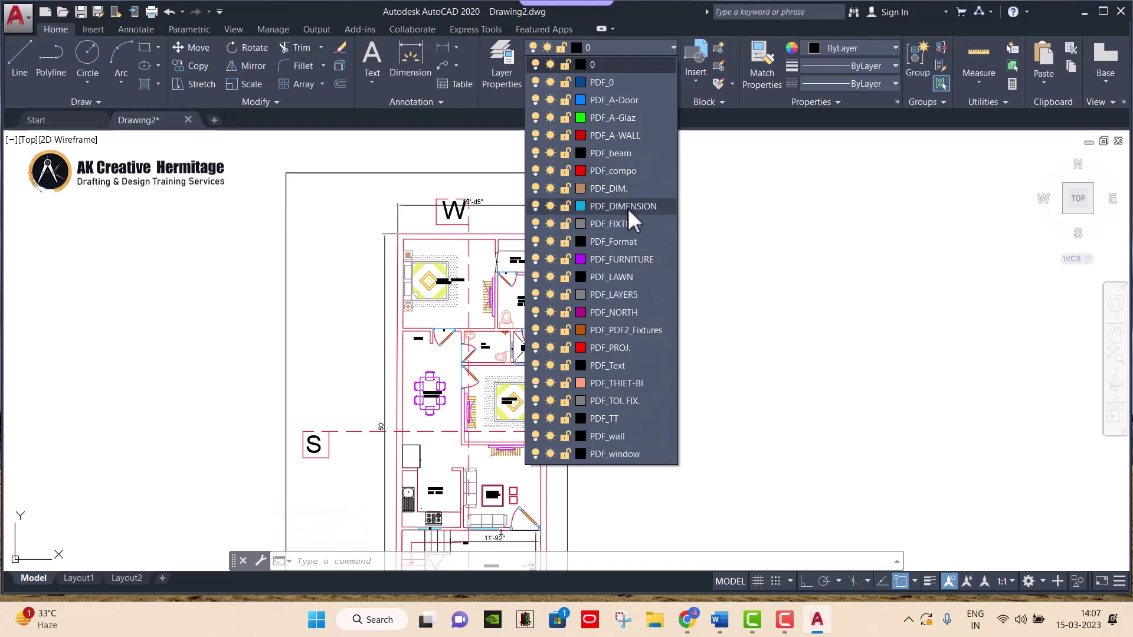
pyautogui.scroll(-1, 661, 242)
pyautogui.scroll(-1, 653, 224)
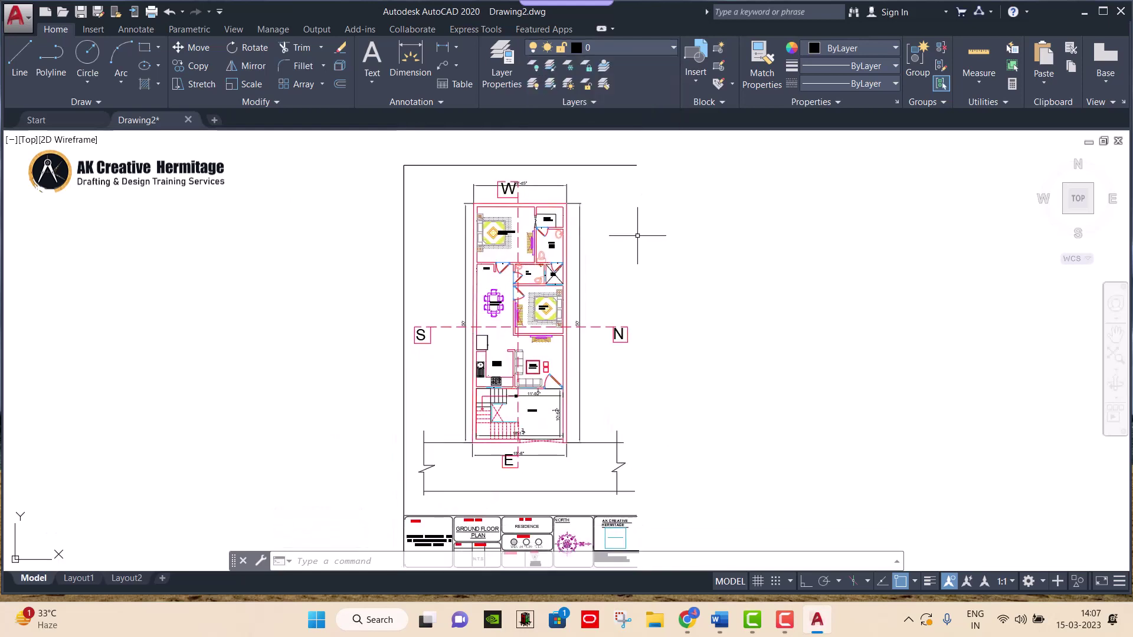
pyautogui.scroll(-2, 637, 235)
pyautogui.moveTo(693, 280); pyautogui.dragTo(584, 279, button='middle')
pyautogui.moveTo(721, 261); pyautogui.dragTo(547, 264, button='middle')
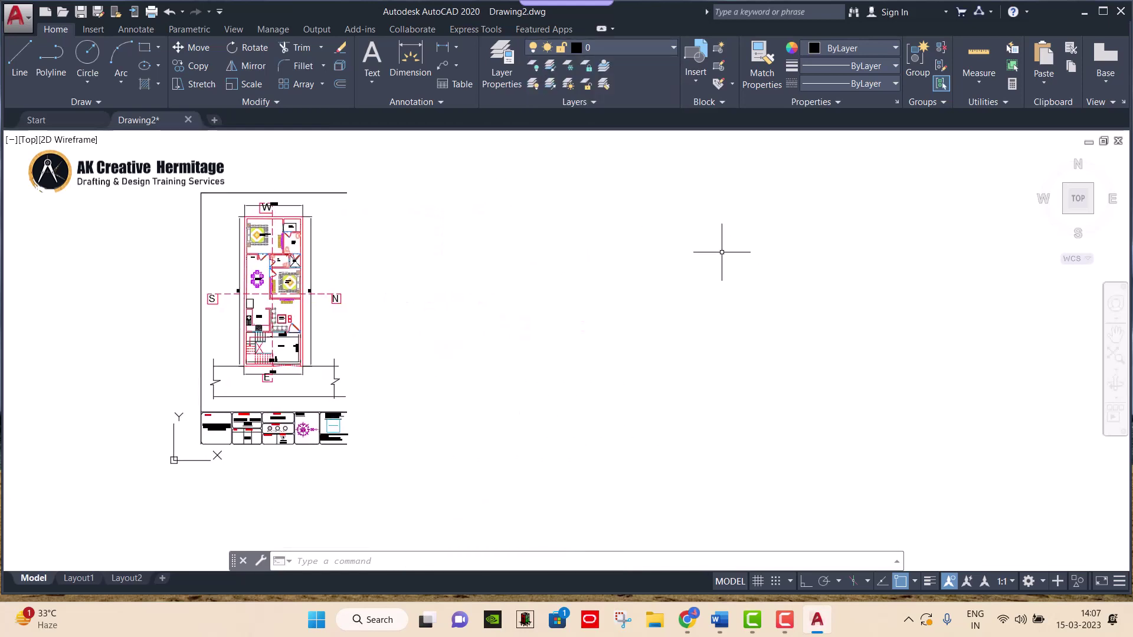
pyautogui.moveTo(706, 254); pyautogui.dragTo(612, 259, button='middle')
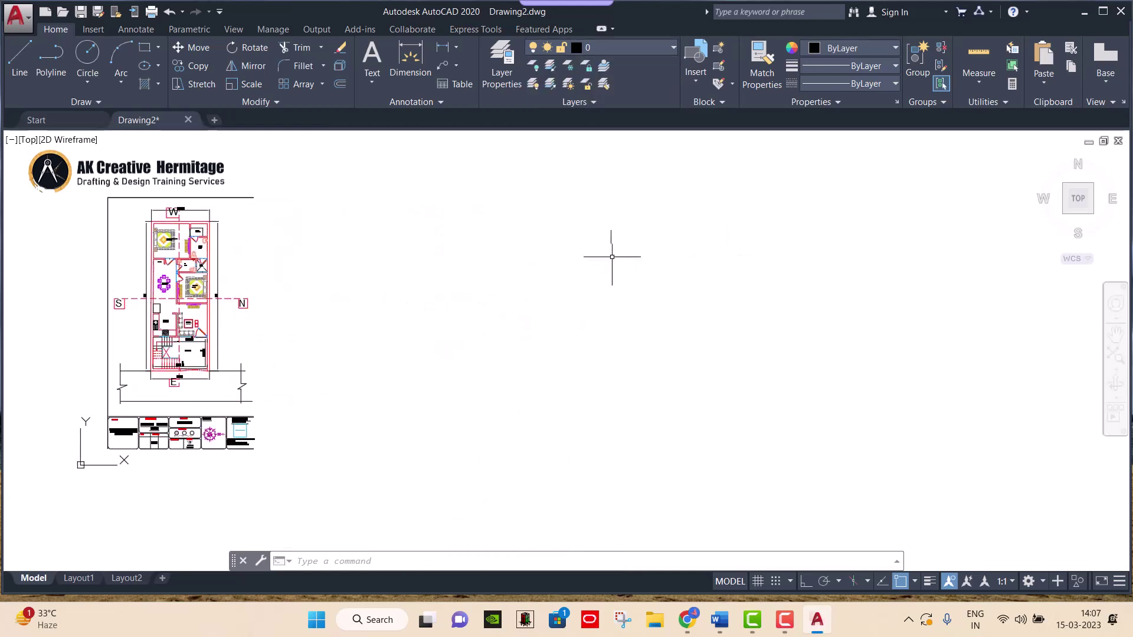
# - Choose PDF Import on the Insert tab and select 'cad file' for importing
pyautogui.click(90, 34)
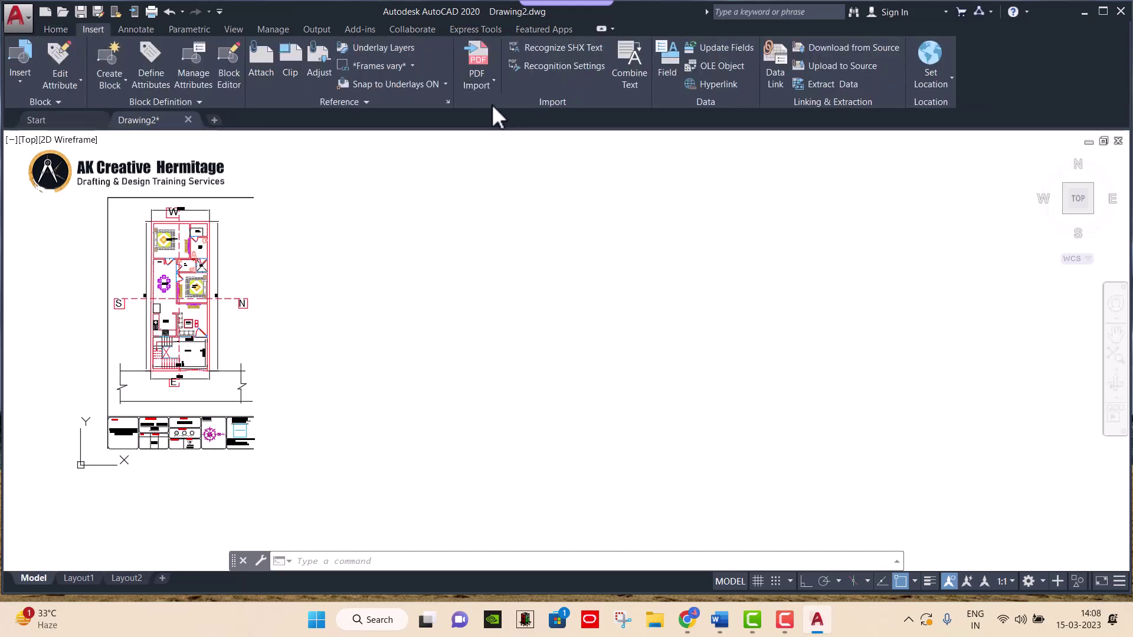
pyautogui.click(485, 82)
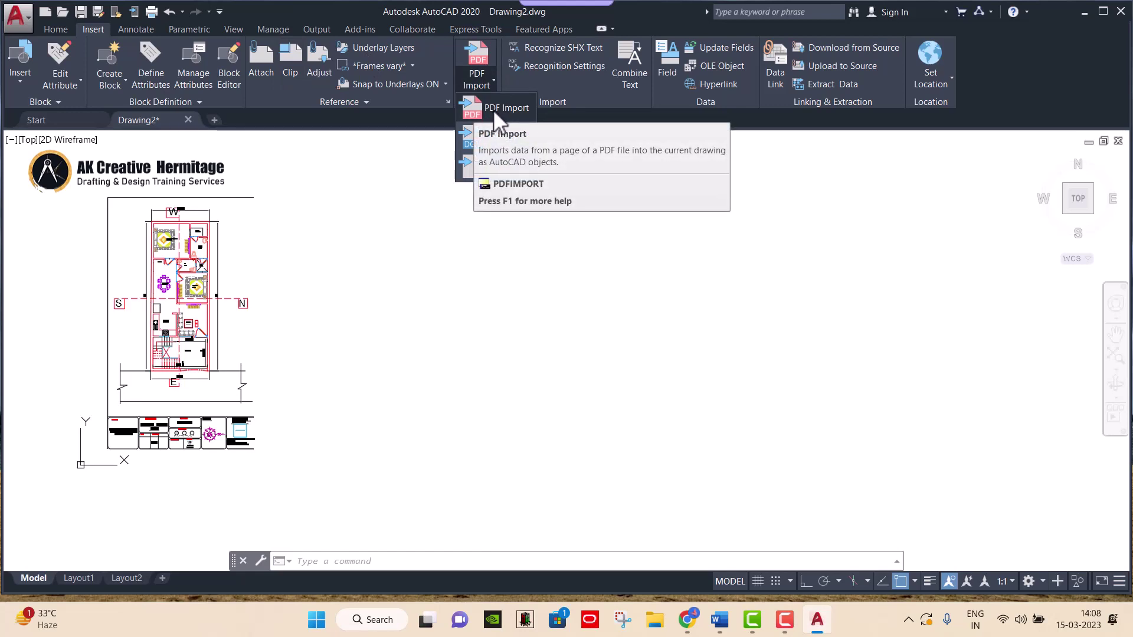
pyautogui.click(493, 108)
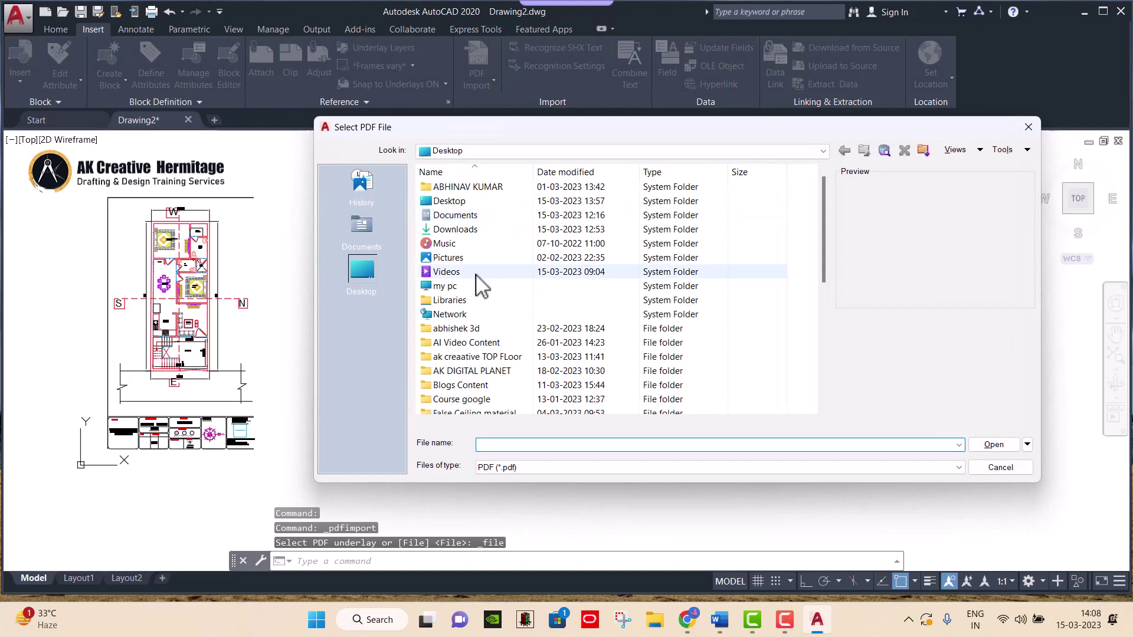
pyautogui.scroll(-4, 478, 286)
pyautogui.scroll(-3, 478, 287)
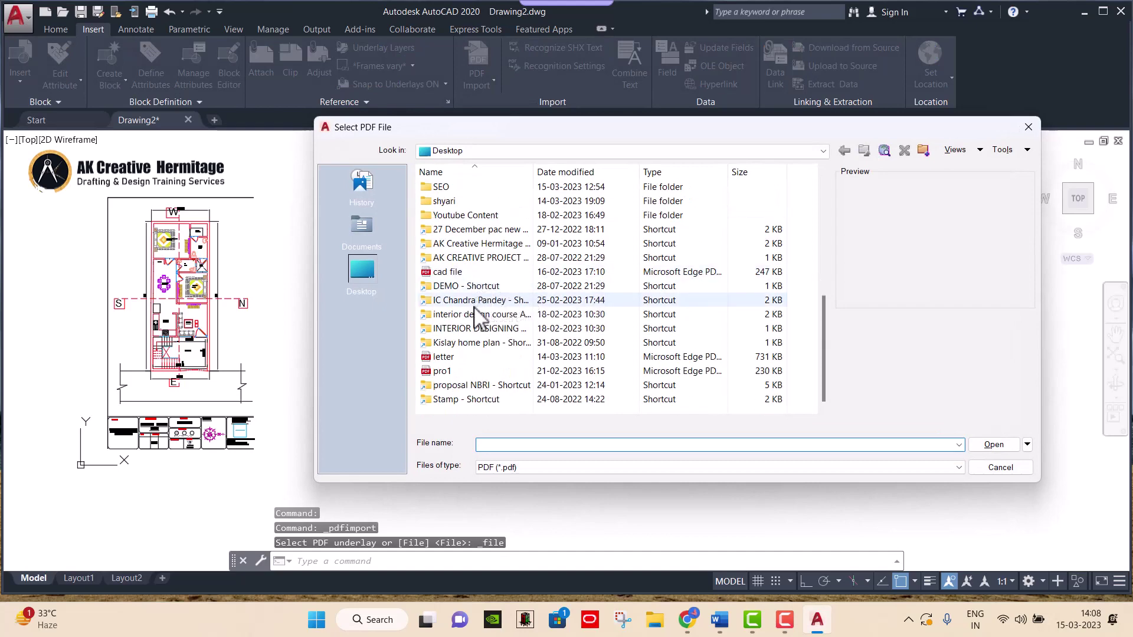
pyautogui.click(455, 273)
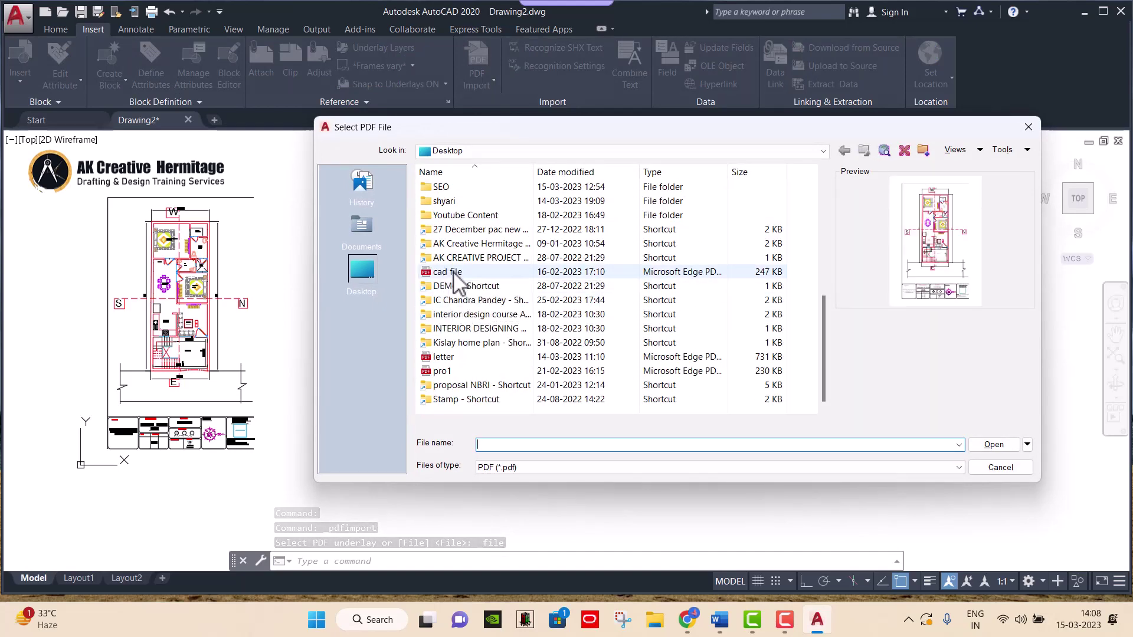
pyautogui.click(987, 444)
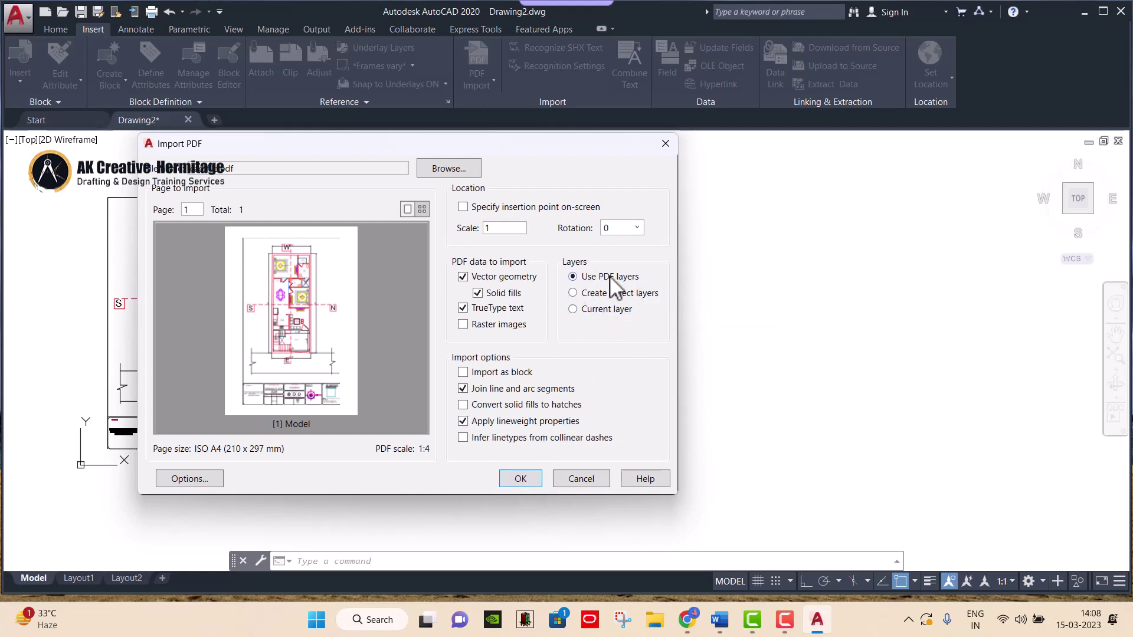
# - Import page 1 at scale 1 on PDF layers, then zoom into the plan
pyautogui.click(512, 478)
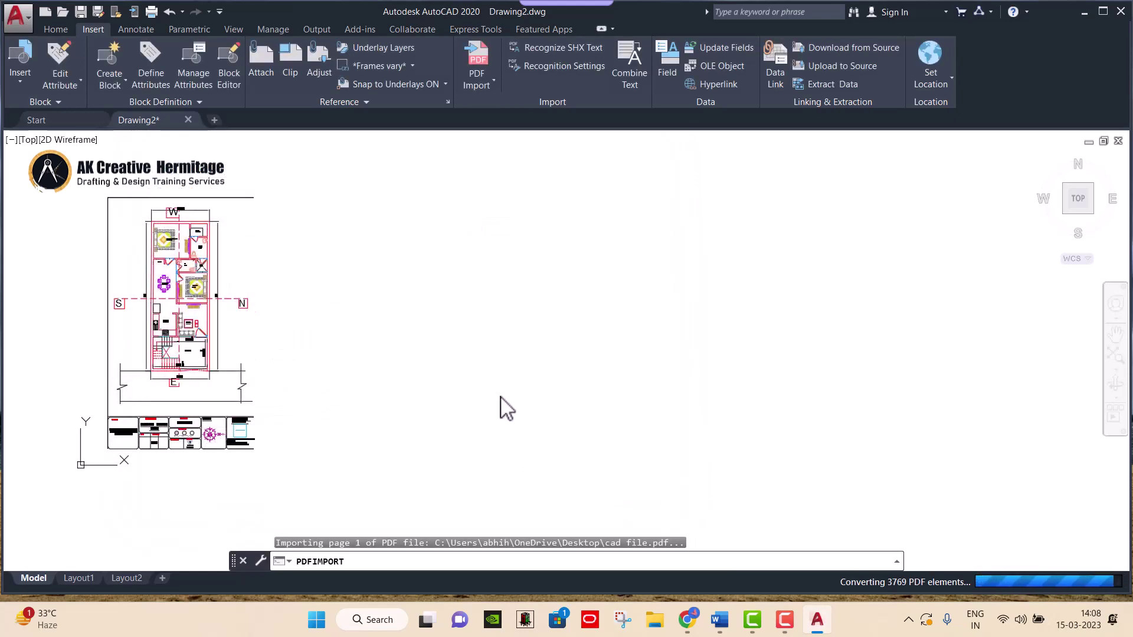
pyautogui.scroll(-1, 500, 372)
pyautogui.scroll(3, 502, 354)
pyautogui.scroll(2, 472, 295)
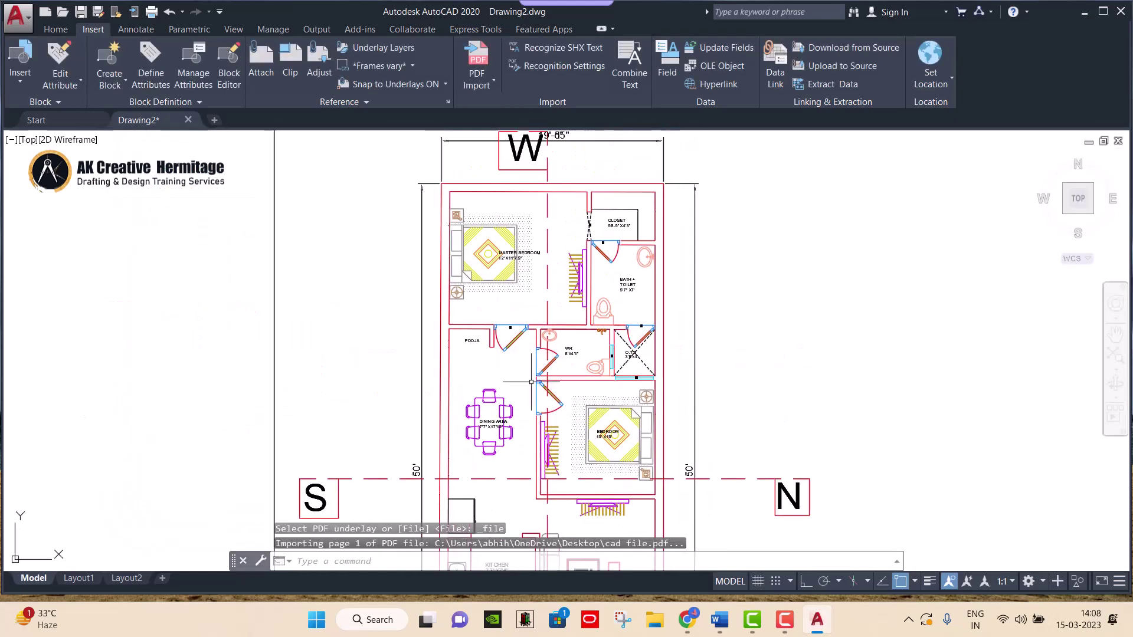
pyautogui.scroll(2, 438, 244)
pyautogui.press('Escape')
pyautogui.scroll(-4, 462, 274)
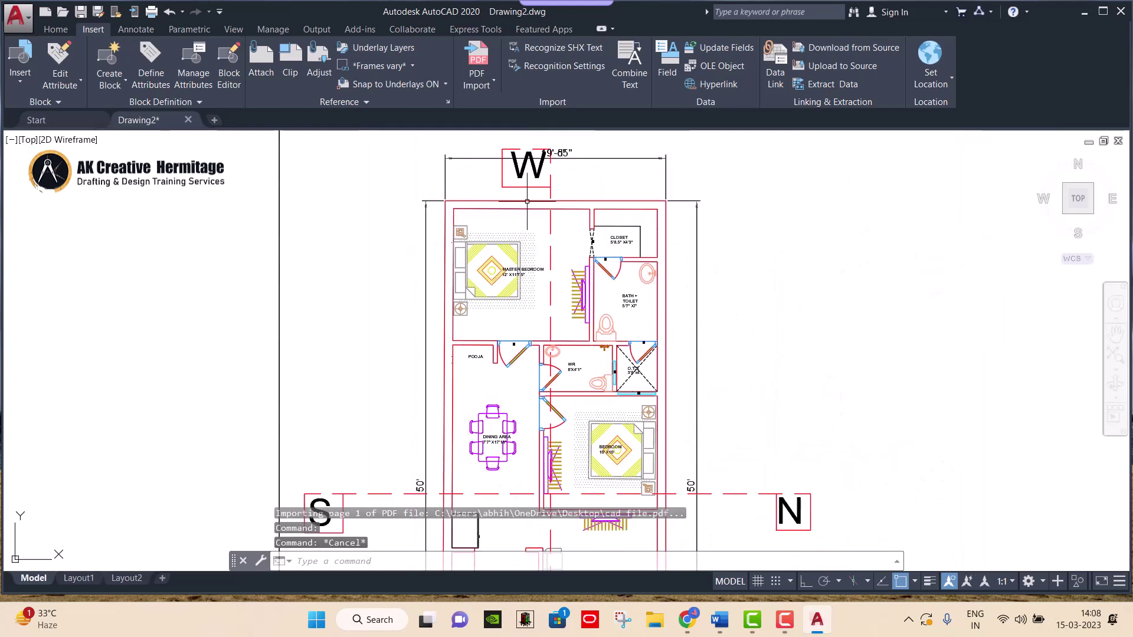
# - Select the master bedroom lines to verify they're editable, then view the whole plan
pyautogui.click(525, 206)
pyautogui.click(524, 208)
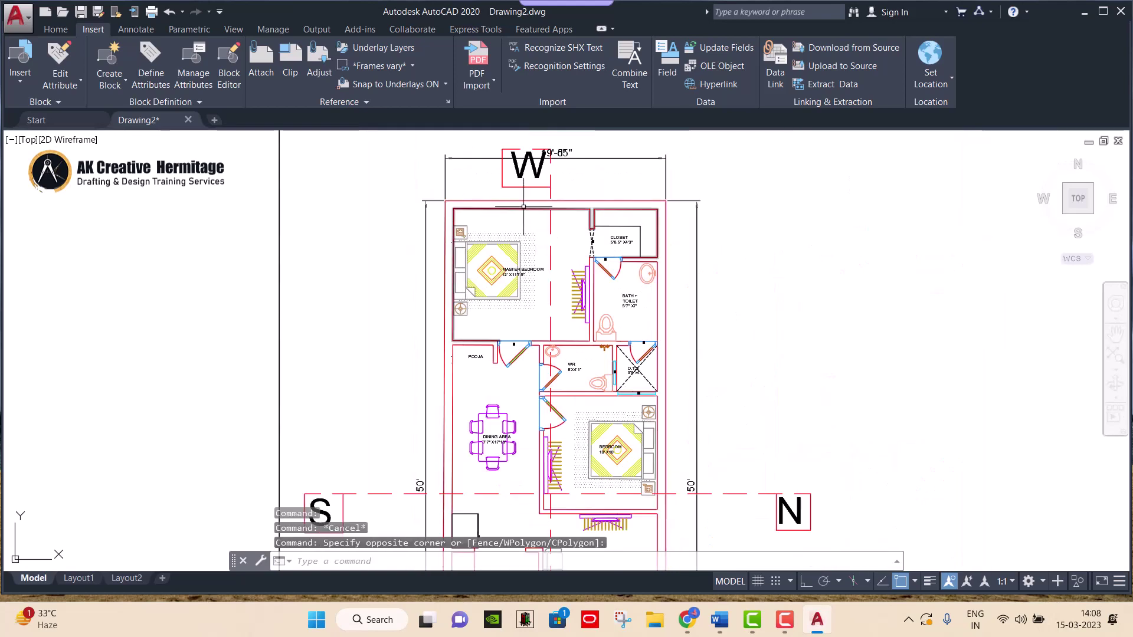
pyautogui.scroll(-1, 528, 201)
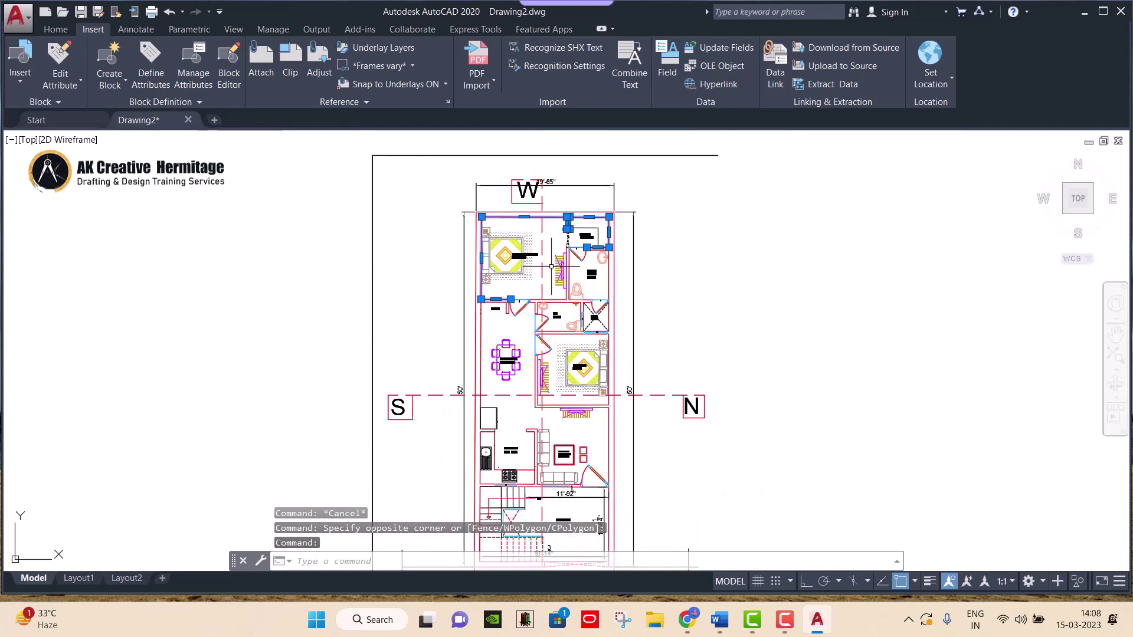
pyautogui.scroll(-1, 528, 201)
pyautogui.moveTo(557, 251); pyautogui.dragTo(560, 259, button='middle')
pyautogui.press('Escape')
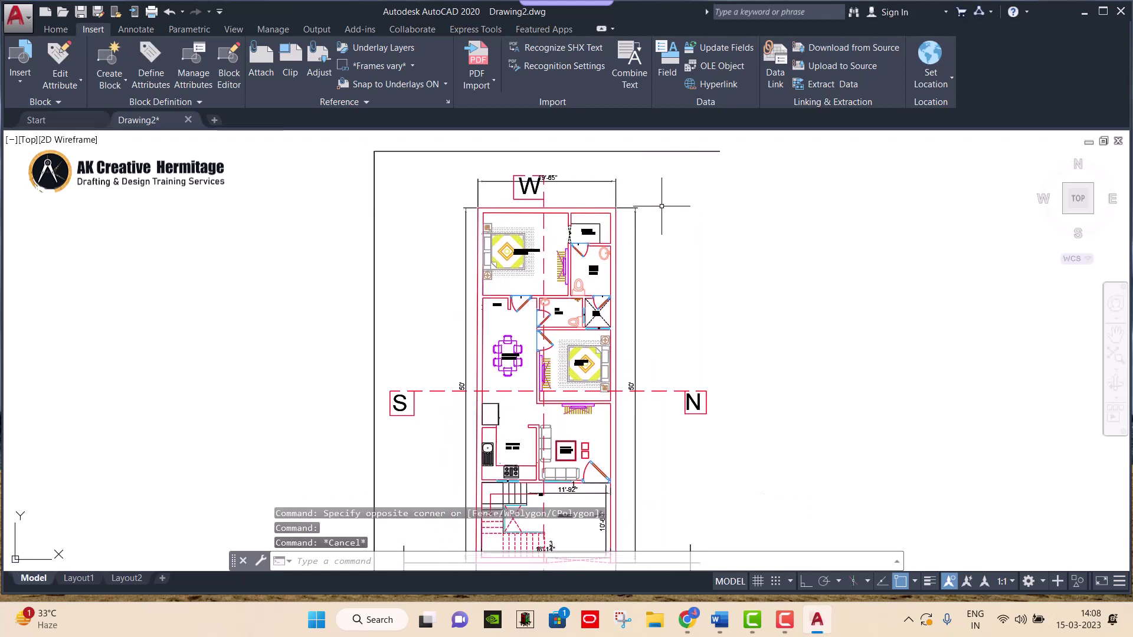
pyautogui.moveTo(688, 247)
pyautogui.mouseDown(button='middle')
pyautogui.moveTo(668, 205)
pyautogui.moveTo(641, 226)
pyautogui.mouseUp(button='middle')
pyautogui.scroll(-2, 638, 217)
pyautogui.scroll(2, 638, 217)
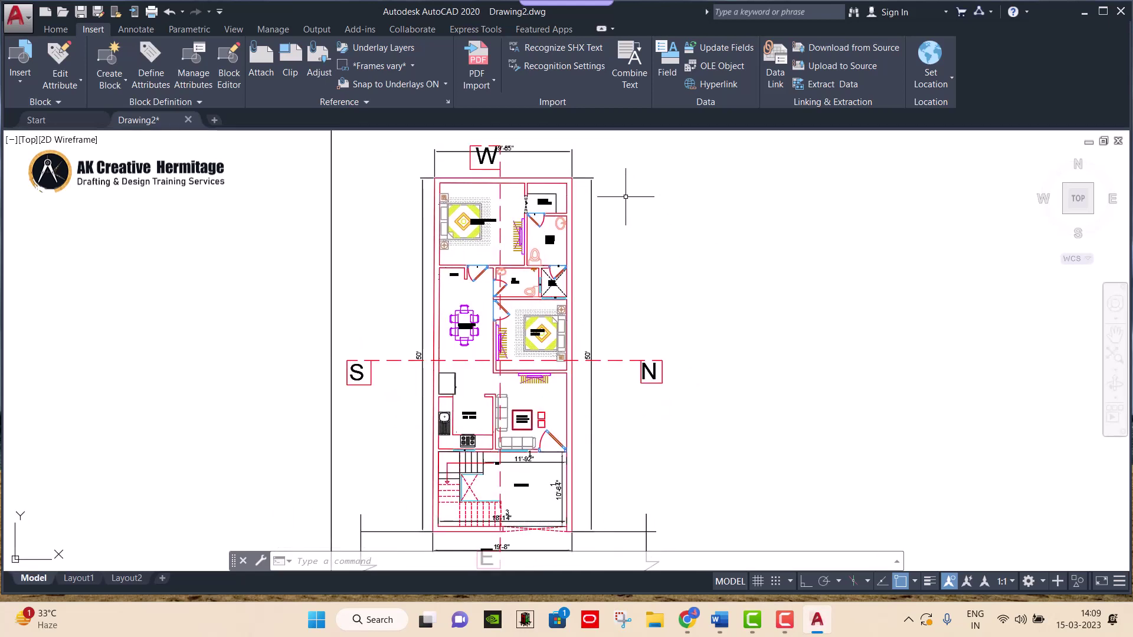
pyautogui.scroll(-2, 626, 197)
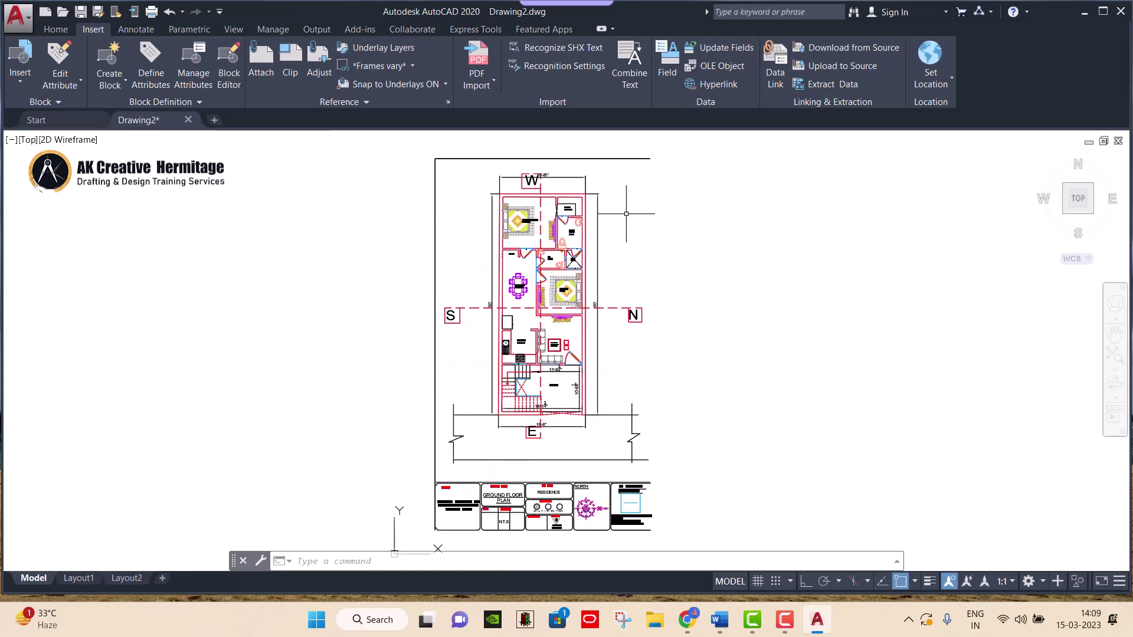
# - Leave AutoCAD via the taskbar, with the PDF-imported floor plan complete in Drawing2
pyautogui.click(785, 620)
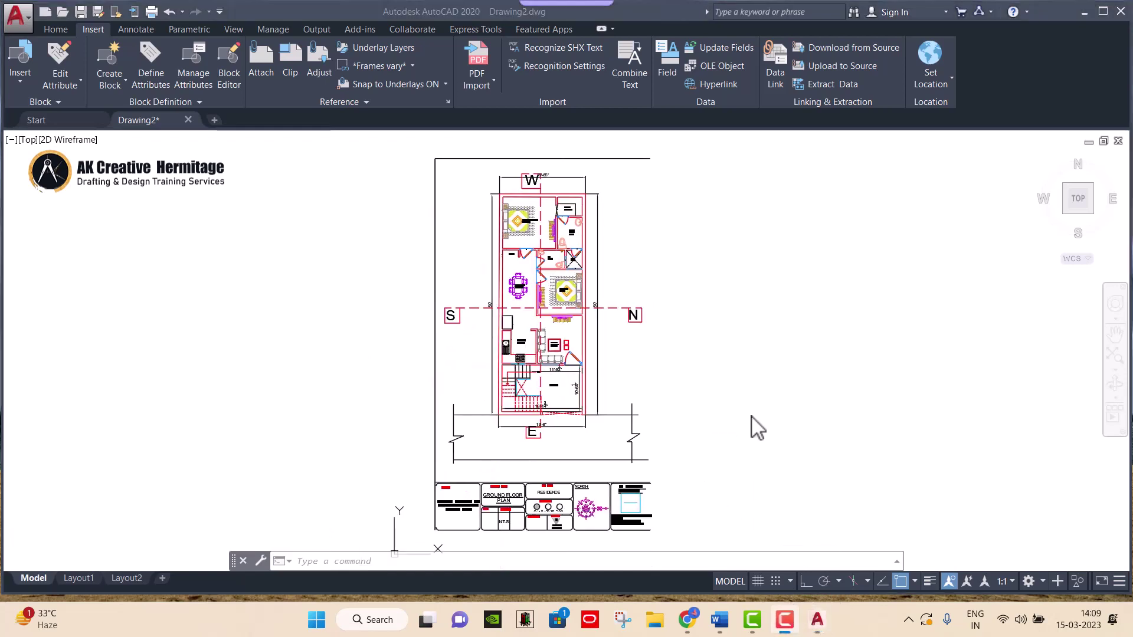